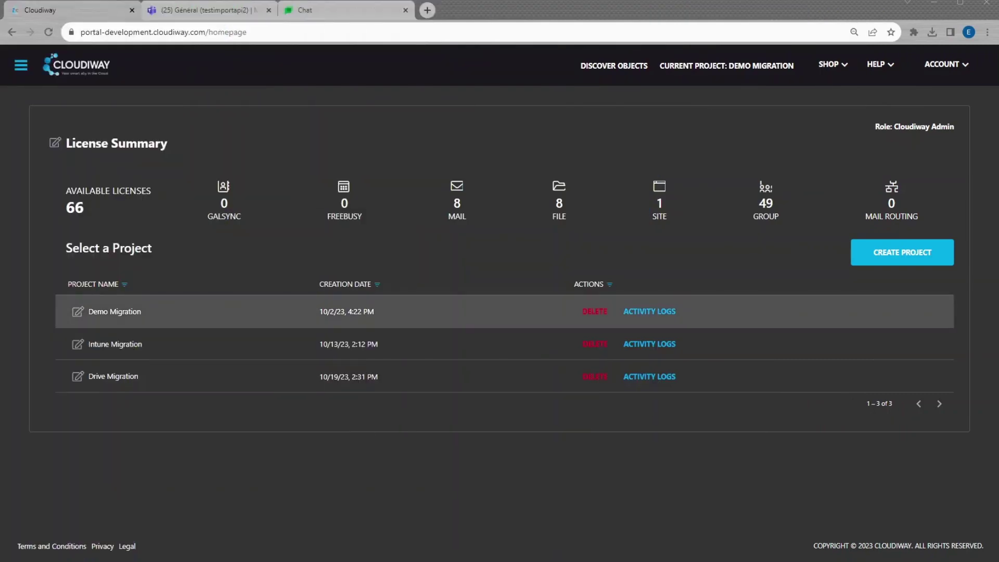
Step: Open the Demo Migration project from the homepage project list
left_click(103, 308)
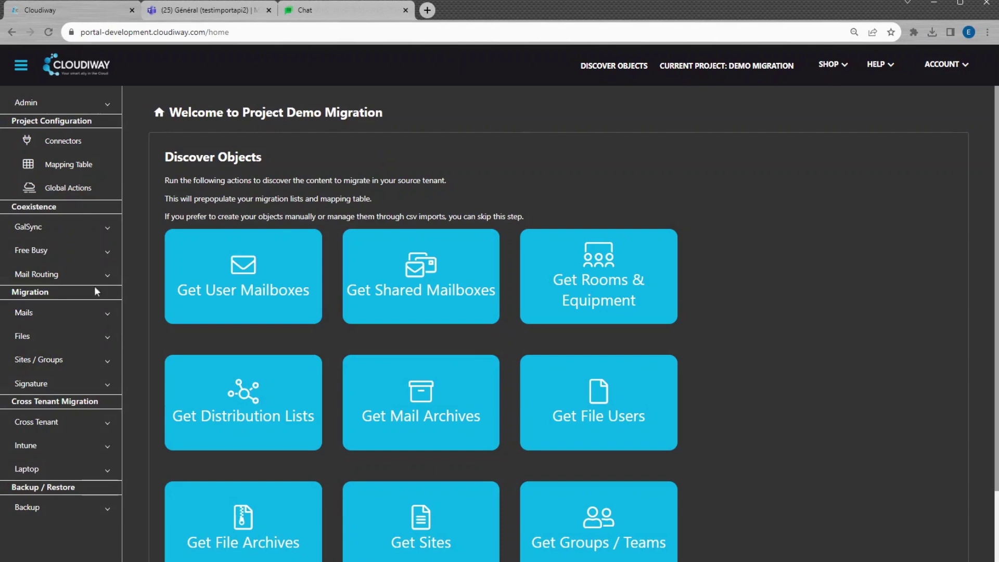
Step: Create a Microsoft365 source connector named 'Source Teams' with Sites, Groups, Teams enabled
left_click(48, 143)
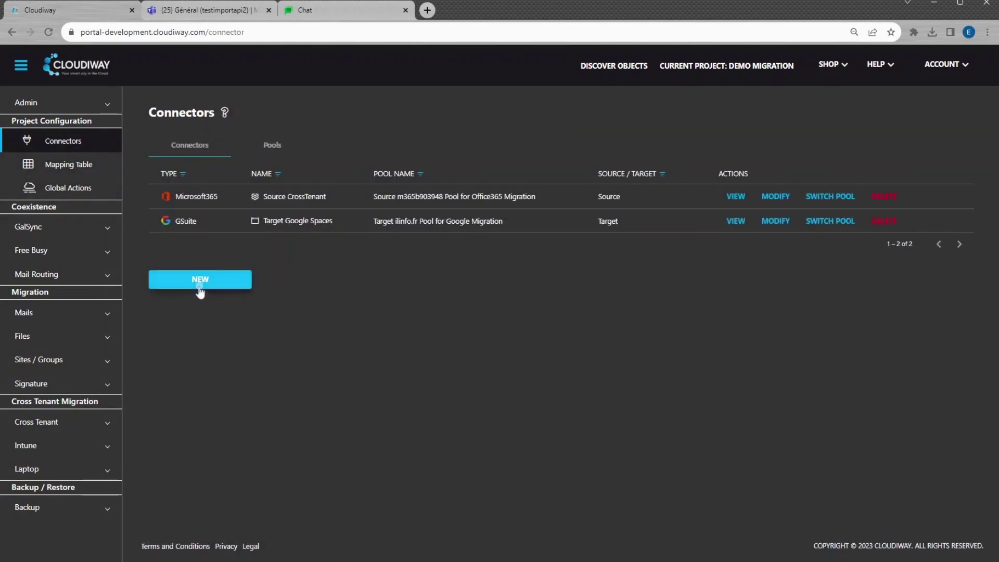
left_click(200, 281)
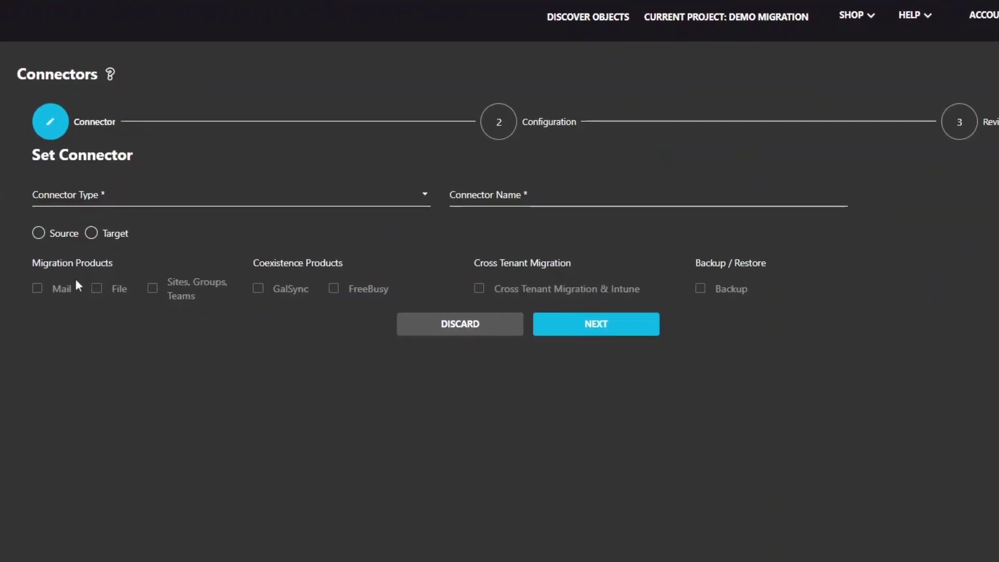
left_click(76, 197)
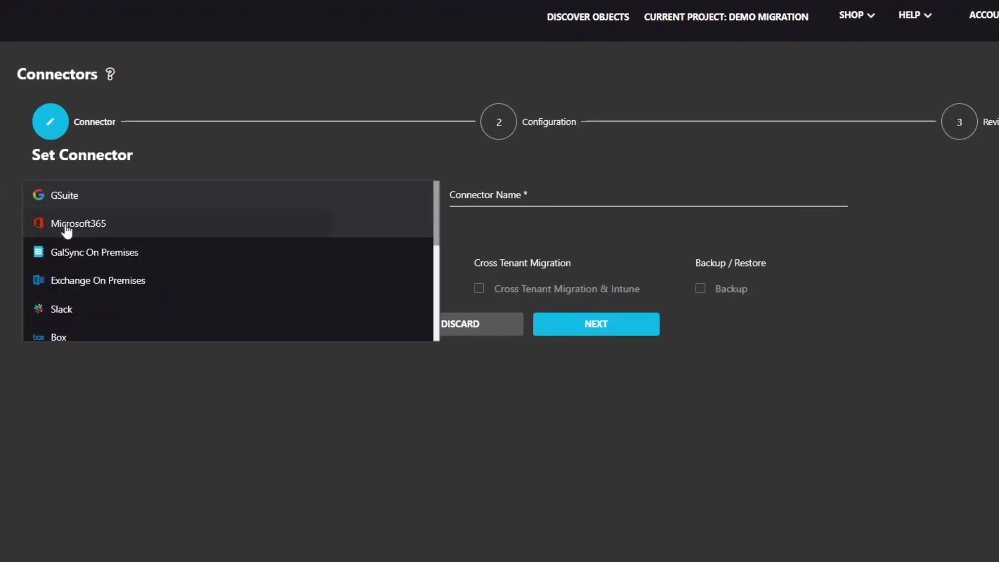
left_click(64, 226)
left_click(60, 239)
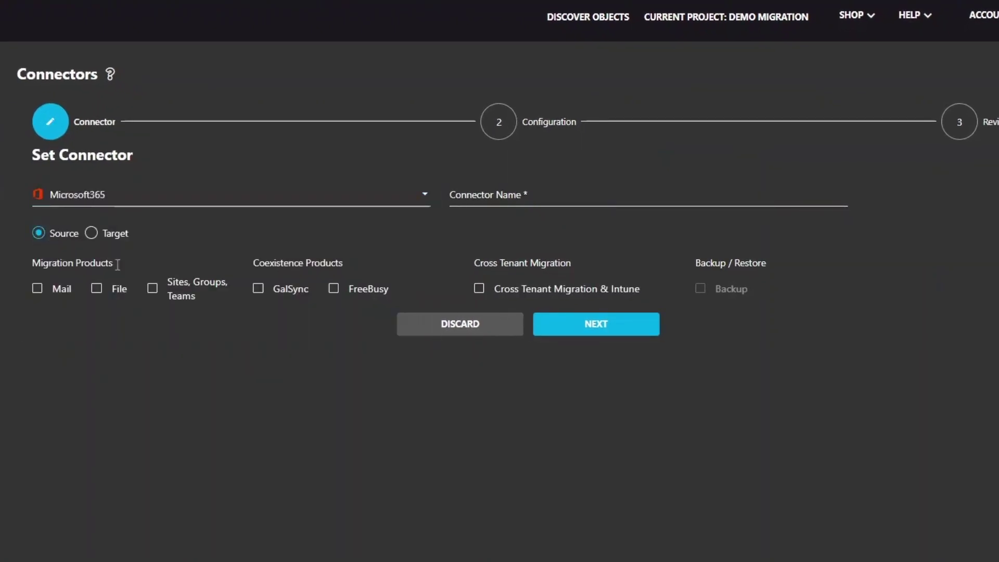
left_click(154, 289)
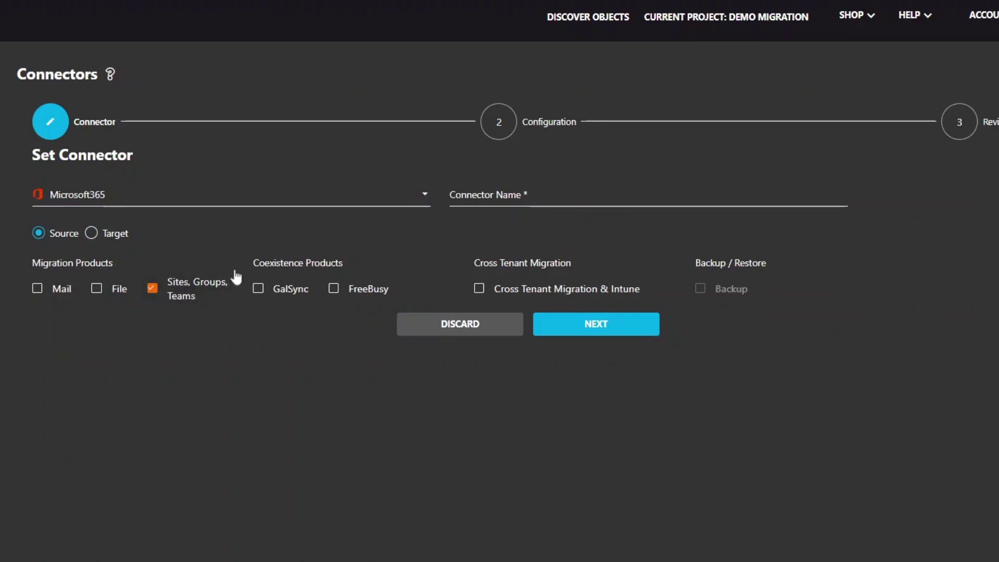
left_click(485, 196)
type("Source Teams")
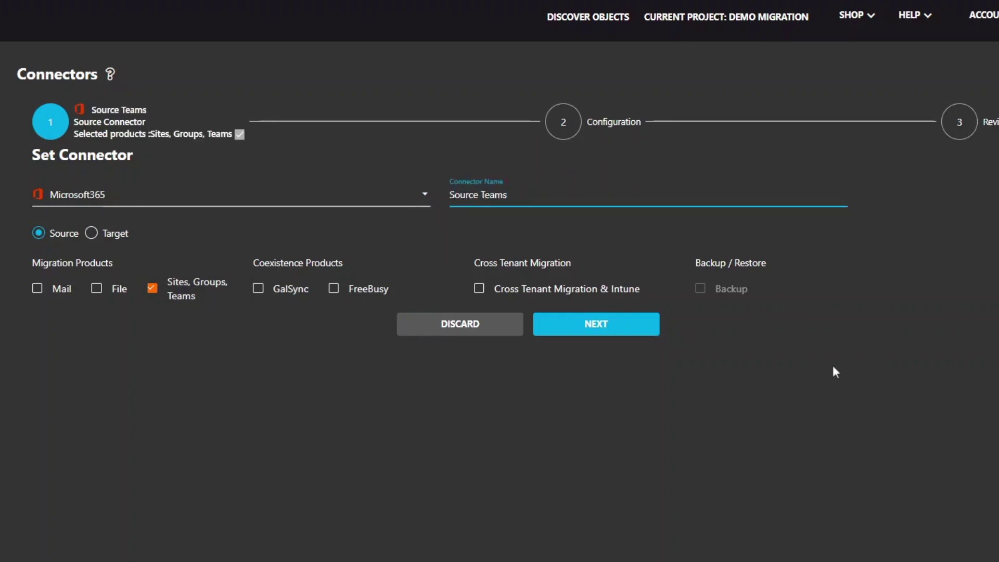
Step: Enter the administrator account's e-mail and saved password on the connector's Automatic configuration tab
left_click(594, 323)
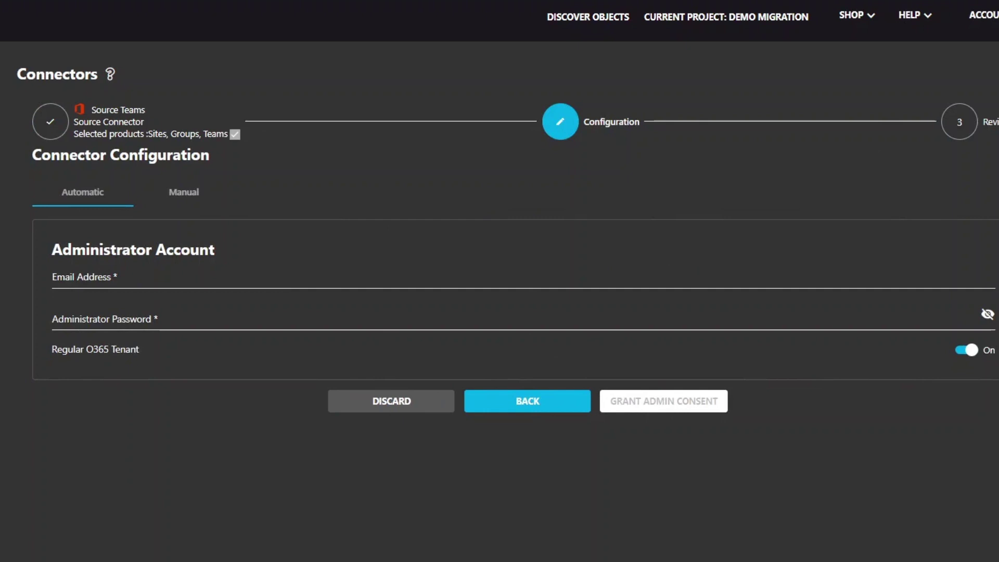
left_click(151, 274)
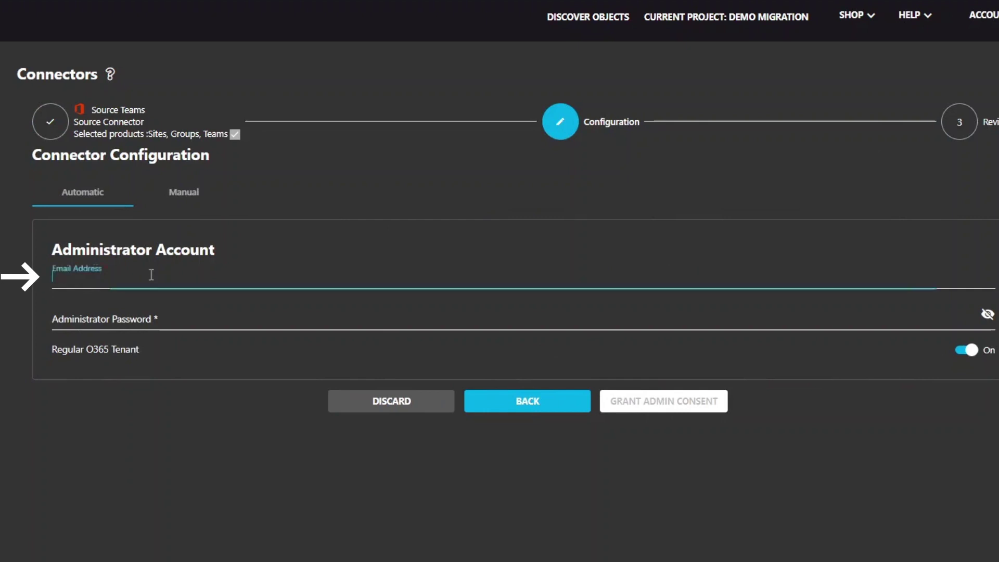
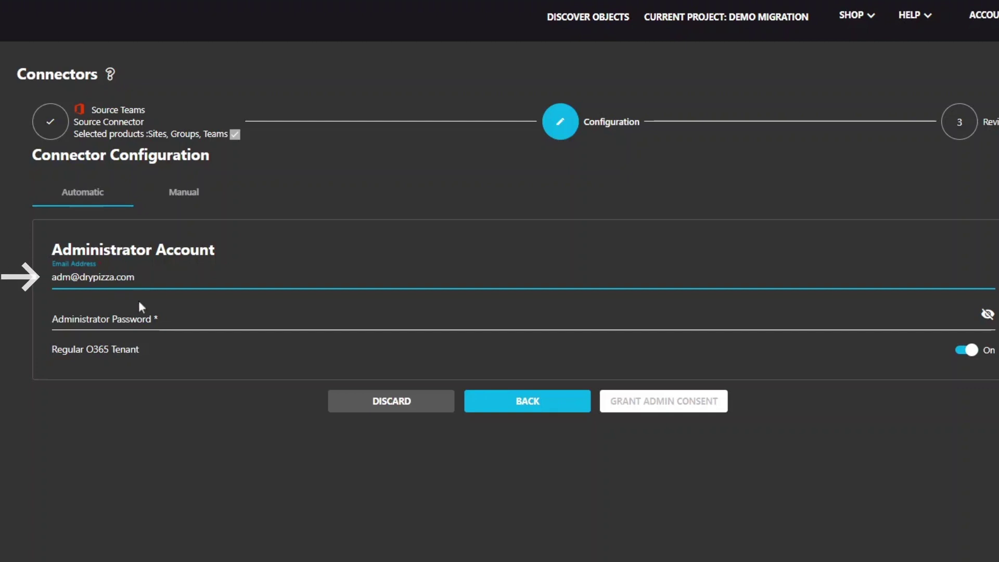
left_click(142, 315)
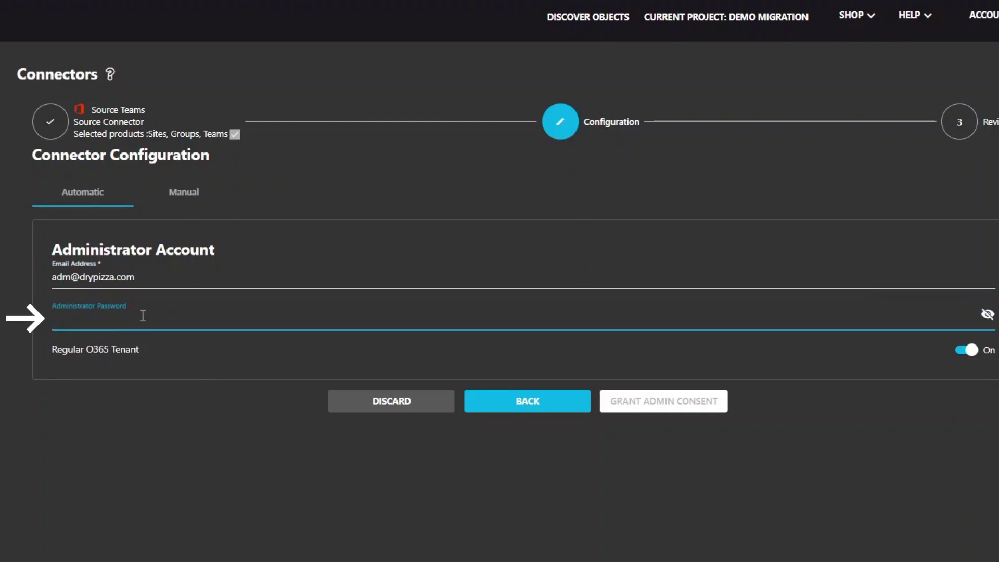
key("ctrl+v")
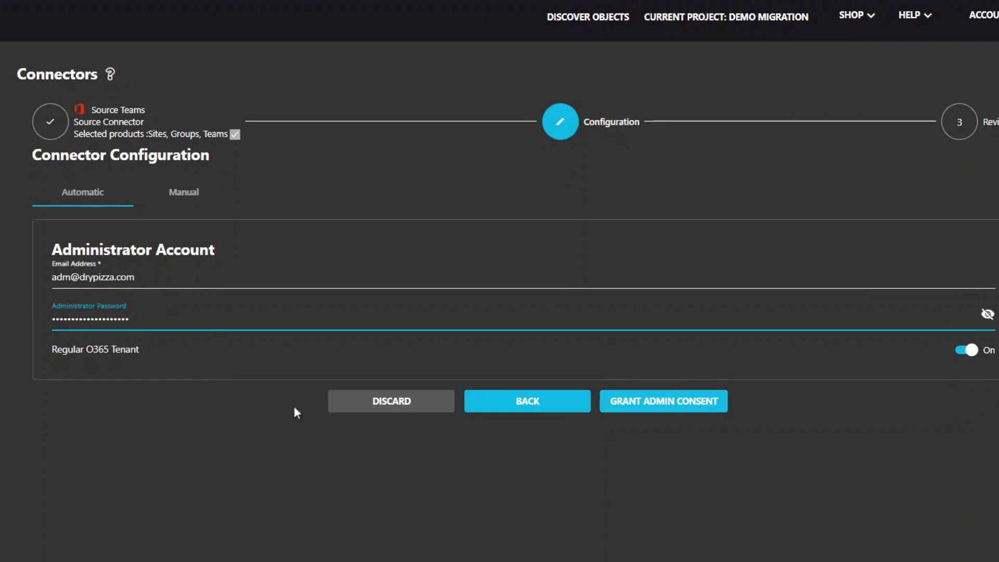
Step: Grant admin consent by signing in to Microsoft with the autofilled administrator account
left_click(672, 401)
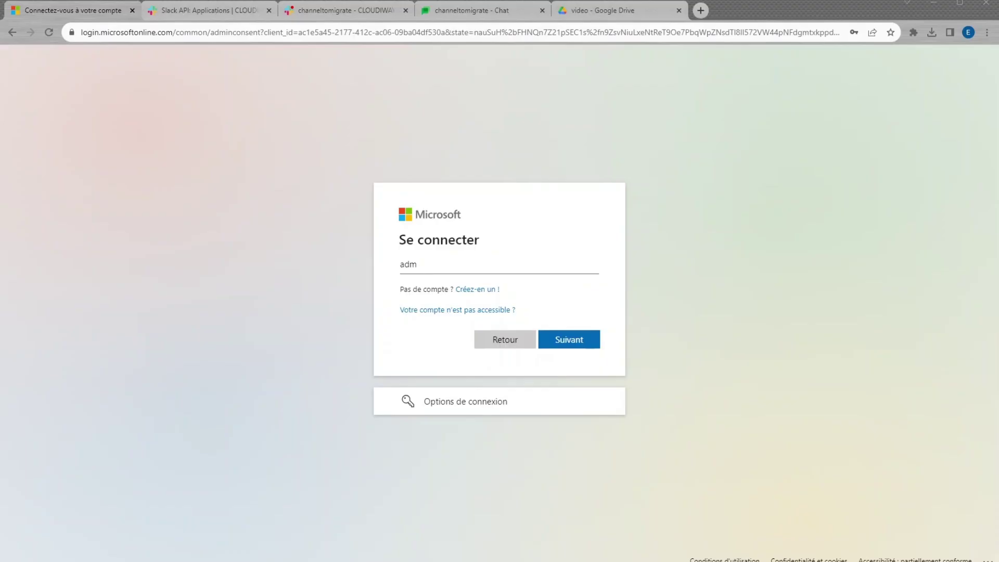
left_click(440, 264)
left_click(459, 286)
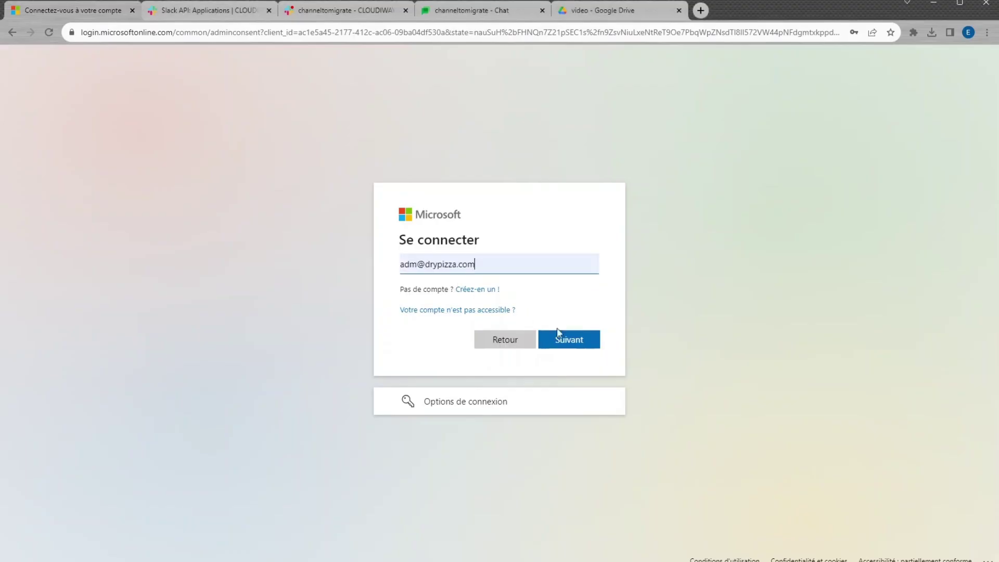
left_click(582, 343)
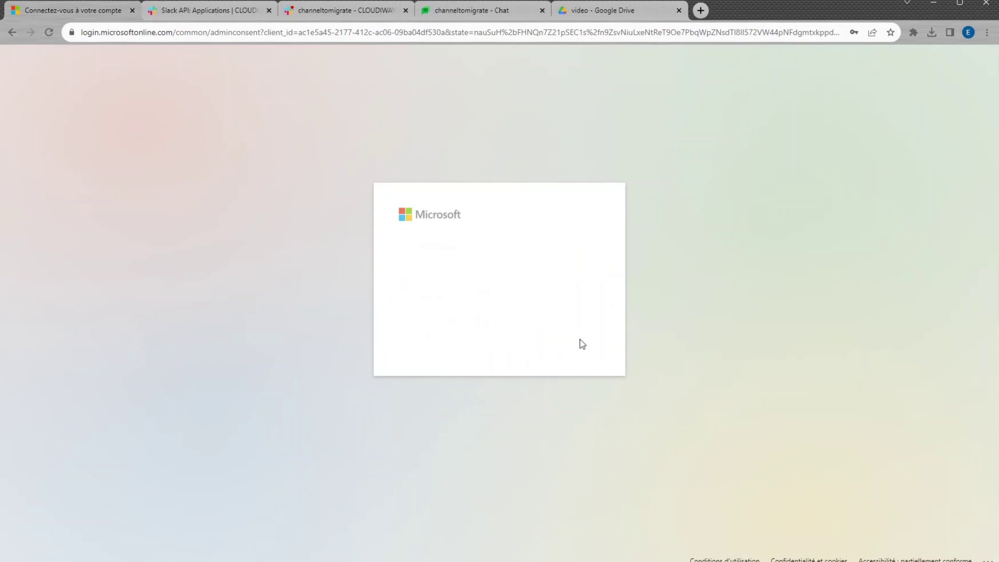
left_click(562, 359)
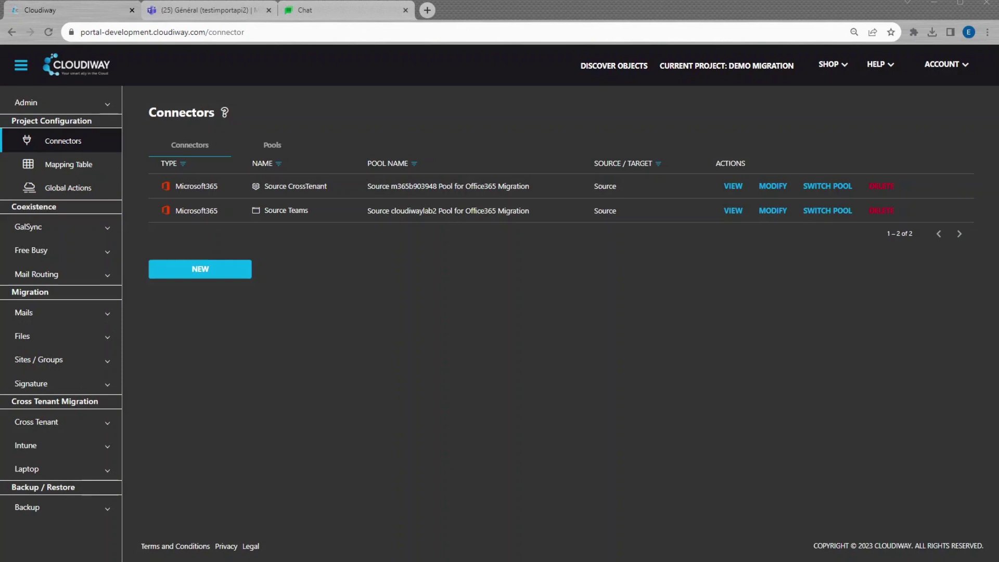
Step: Start a GSuite target connector named 'Target Spaces' with Sites, Groups, Teams enabled
left_click(208, 270)
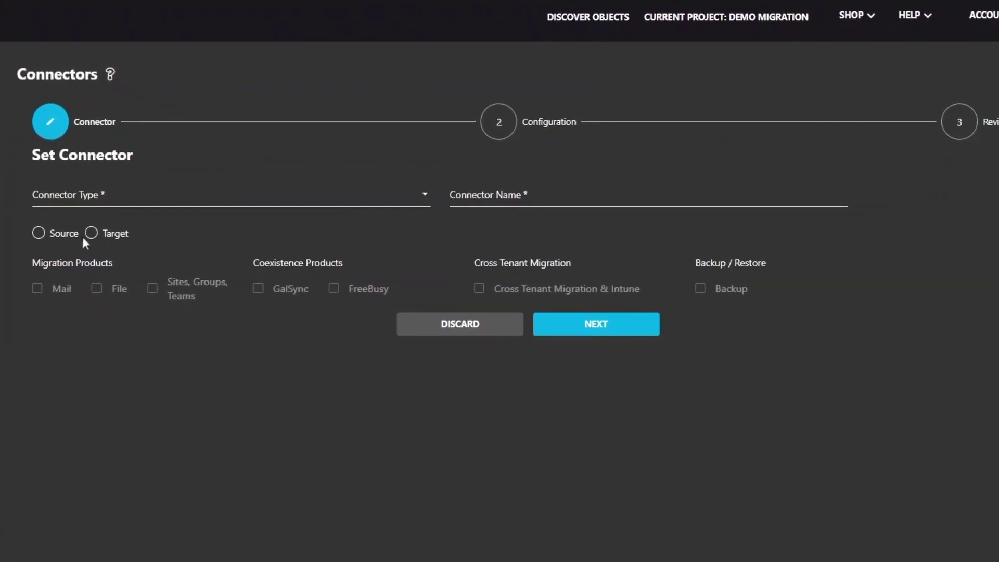
left_click(68, 196)
left_click(65, 202)
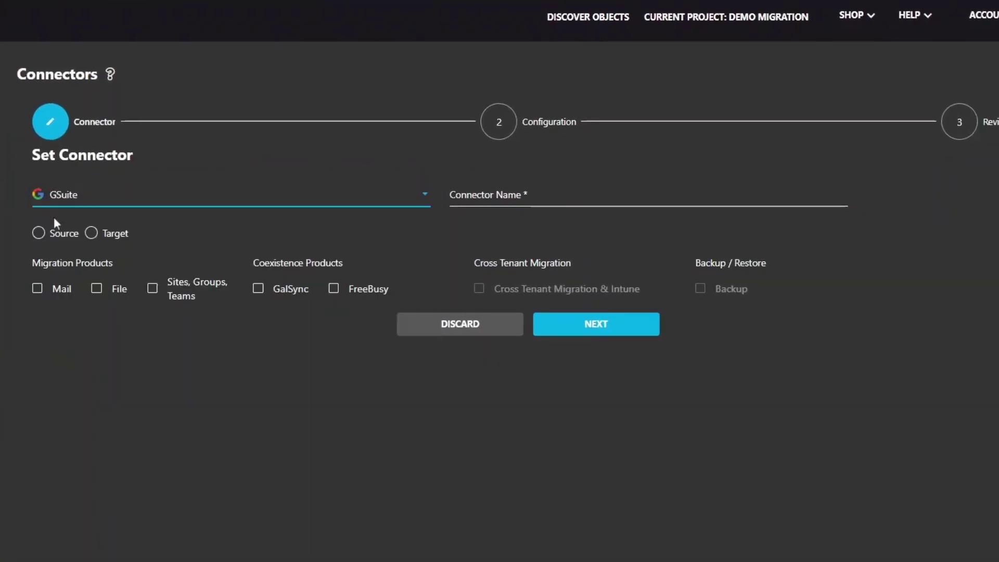
left_click(91, 233)
left_click(504, 200)
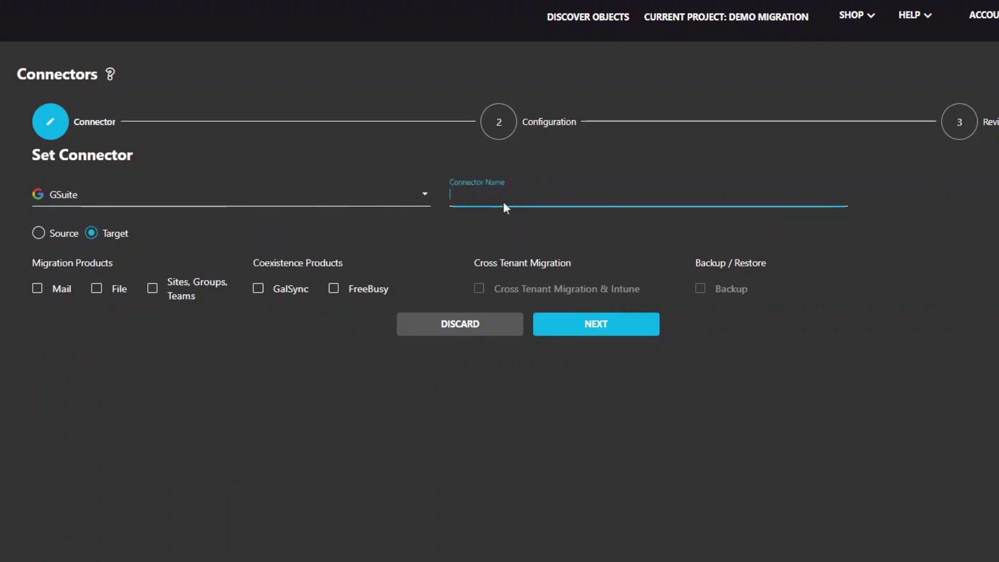
type("Target Spaces")
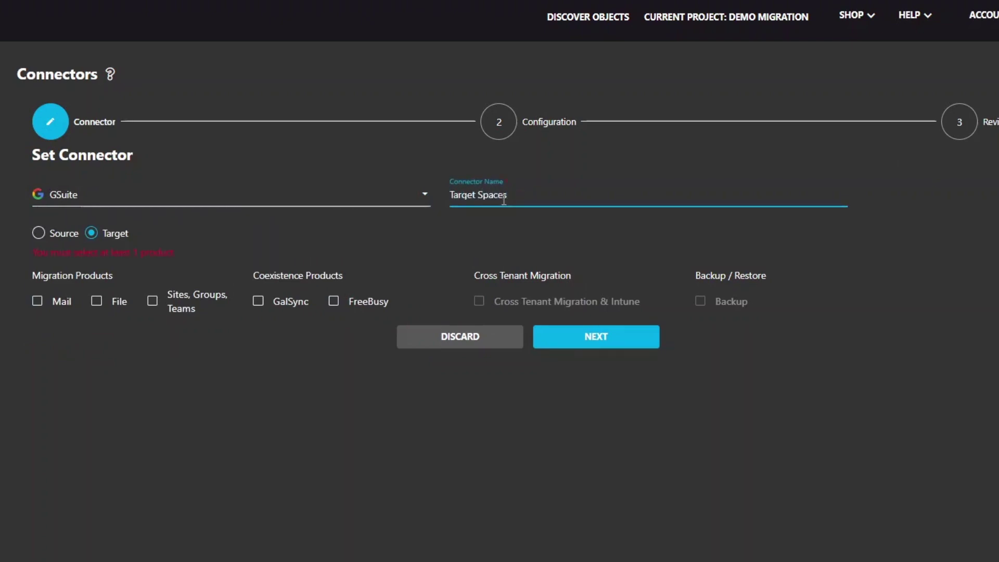
left_click(152, 301)
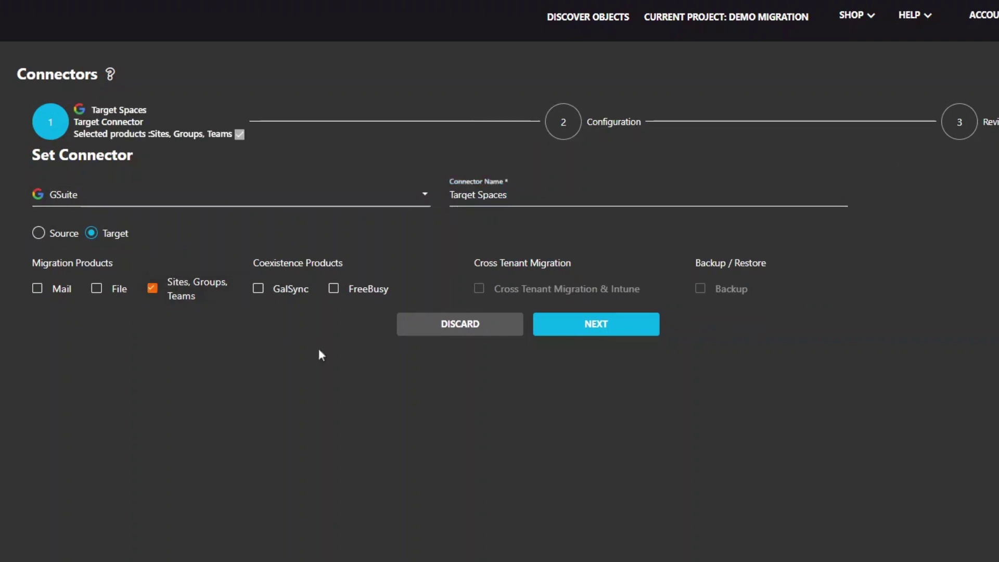
left_click(546, 327)
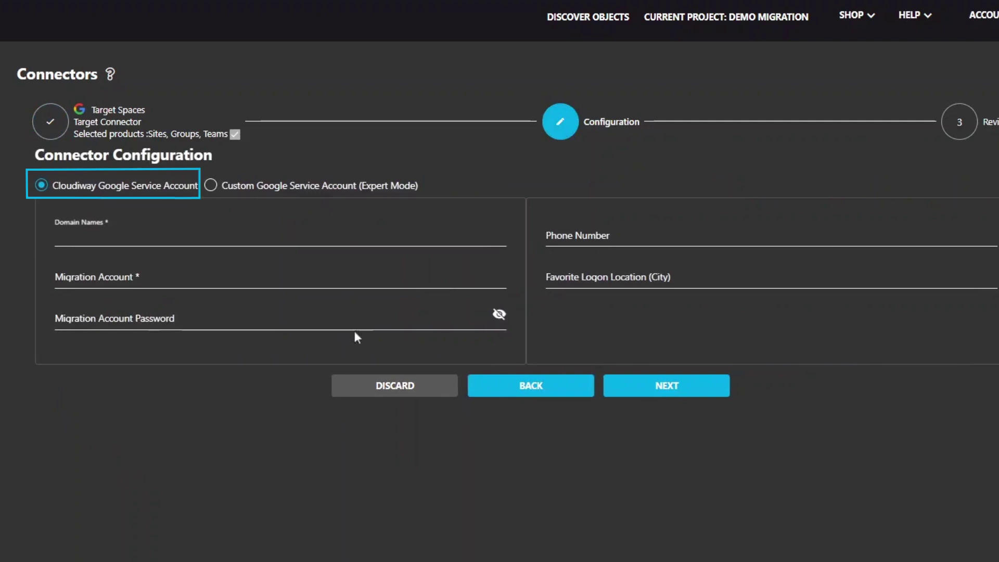
Step: Enter domain ilinfo.fr, the migration account and its password, then save the target connector
left_click(154, 228)
type("i")
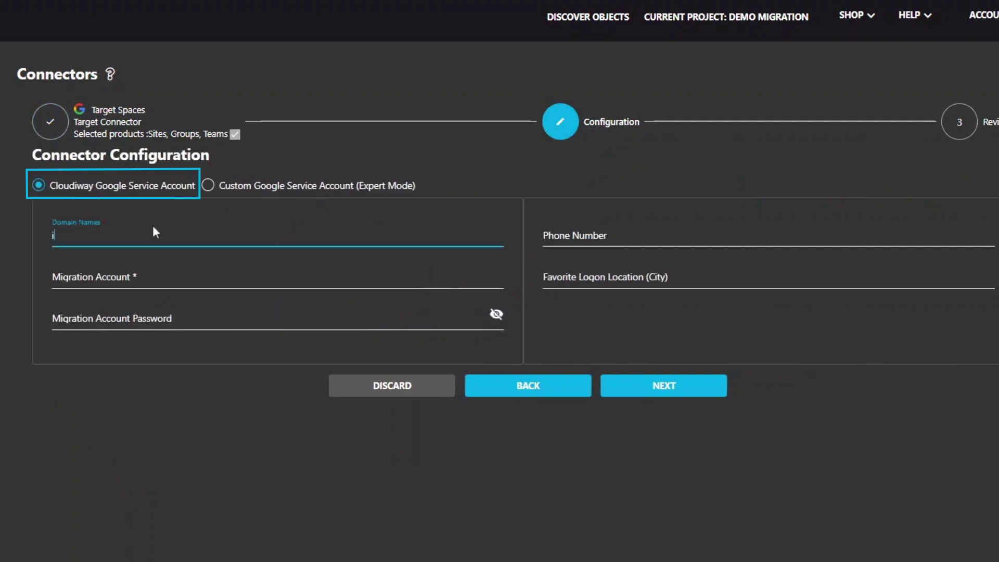
type("linfo.fr")
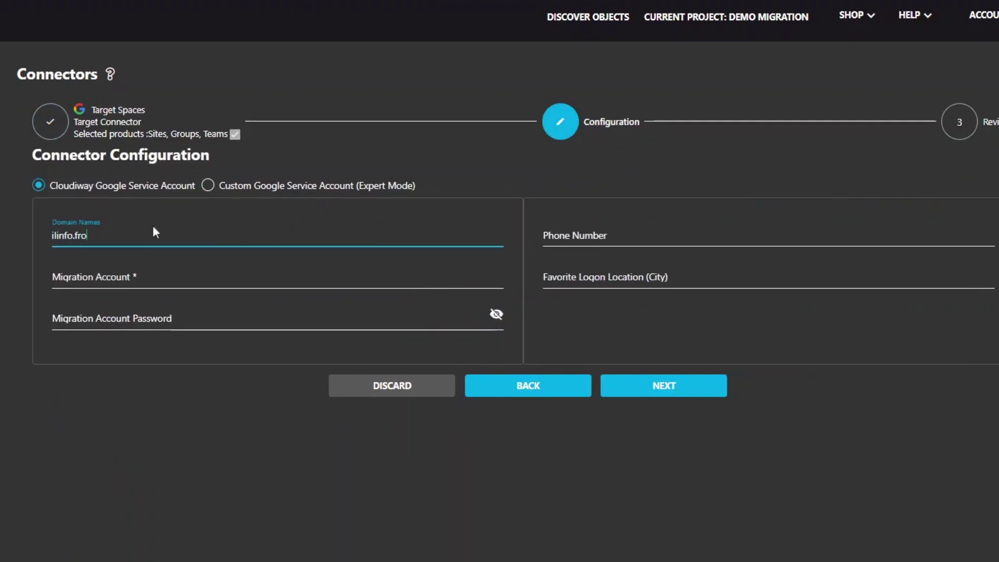
left_click(167, 281)
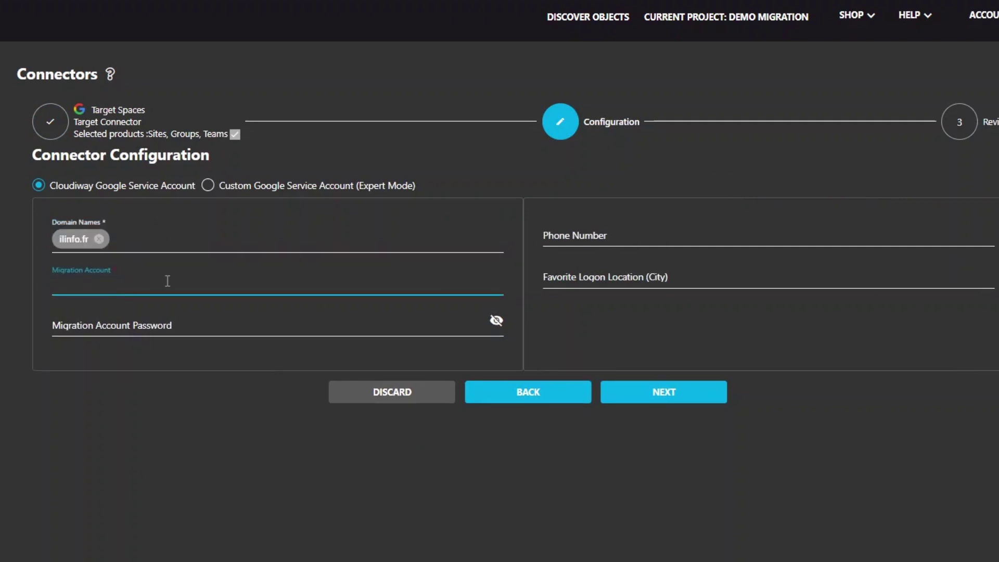
left_click(198, 329)
key("ctrl+v")
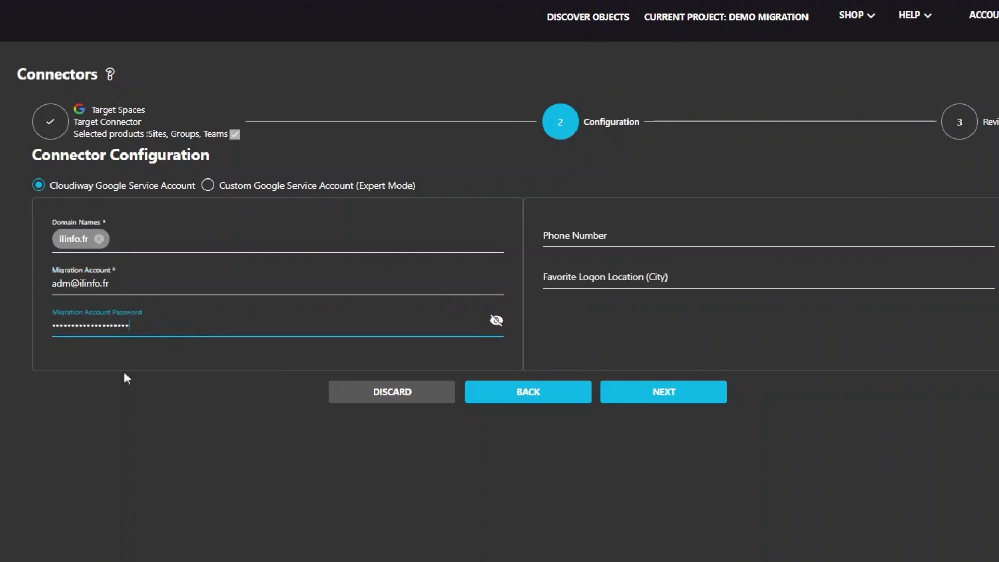
left_click(646, 392)
left_click(649, 423)
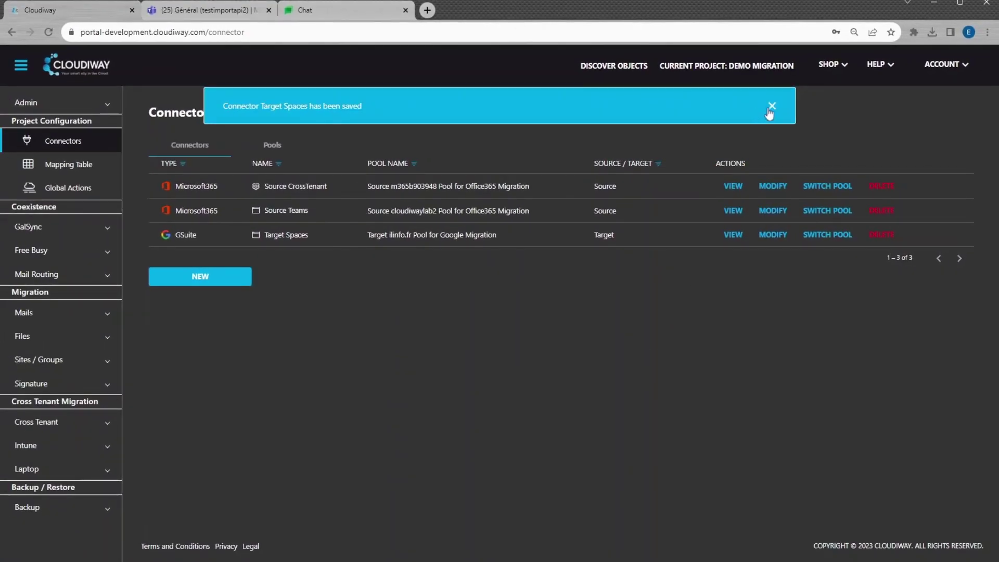
left_click(770, 107)
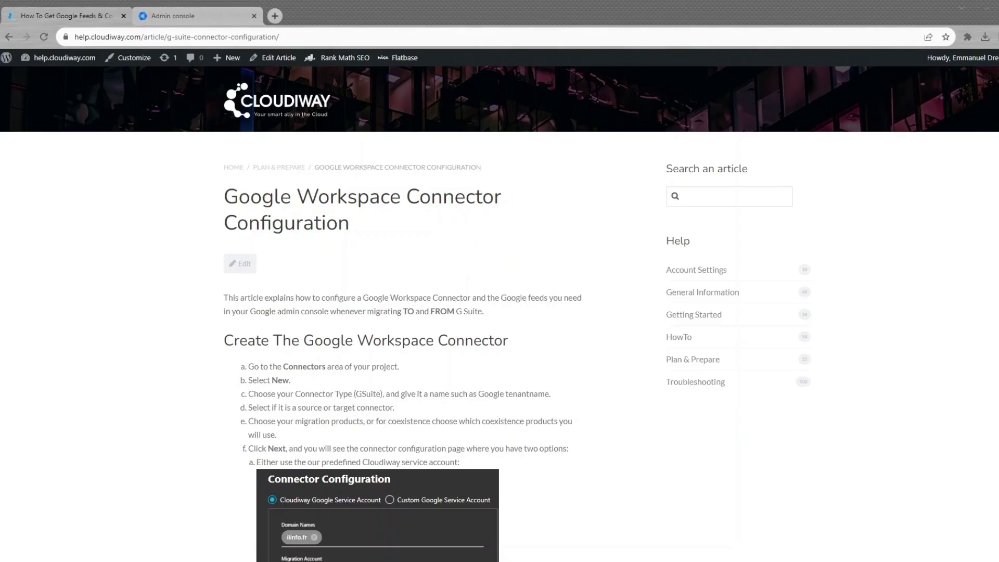
Step: Follow the help article's Google Workspace feeds steps and select the Cloudiway service account client ID
scroll(250, 307, "down", 10)
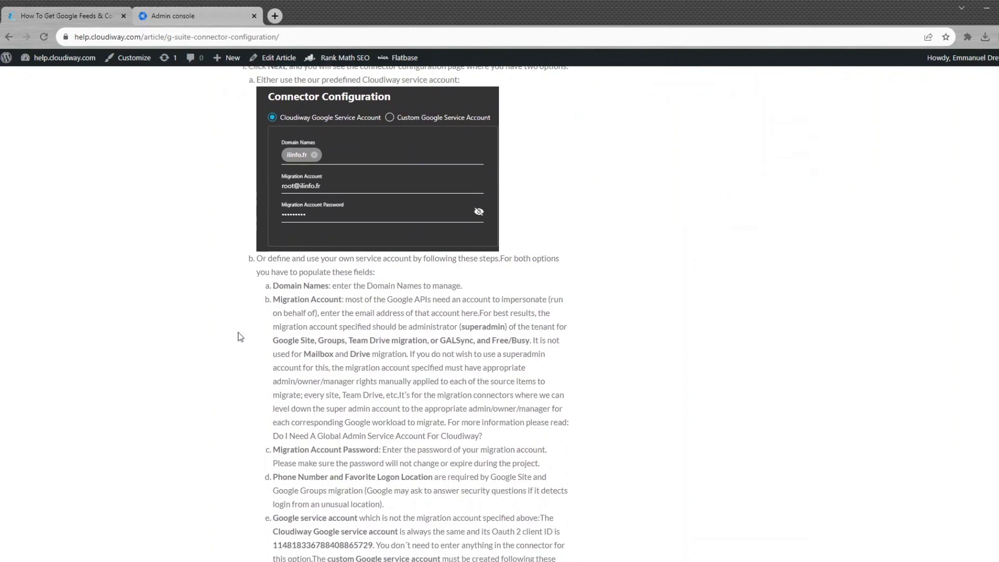
scroll(240, 336, "down", 3)
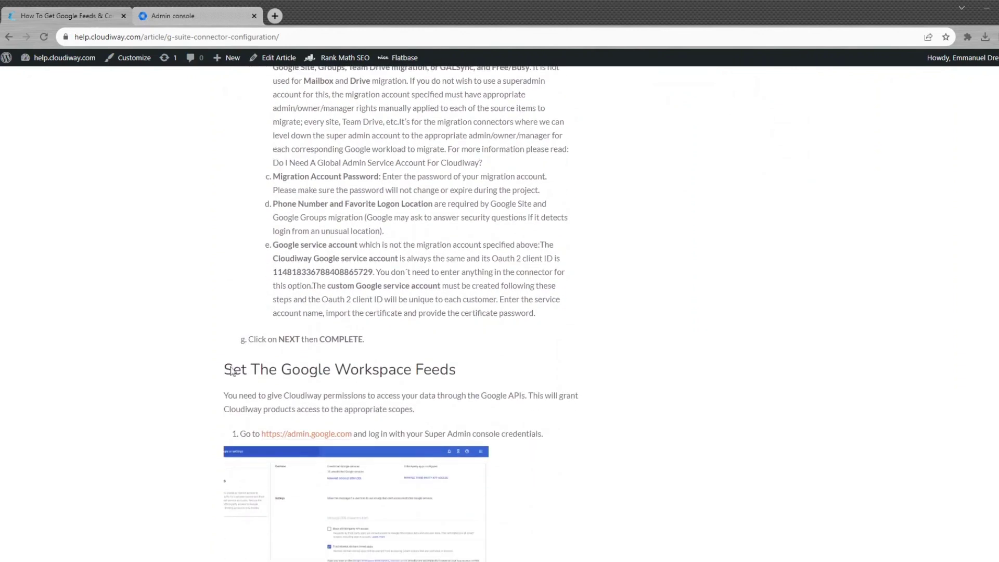
left_click_drag(237, 436, 563, 438)
scroll(562, 438, "down", 4)
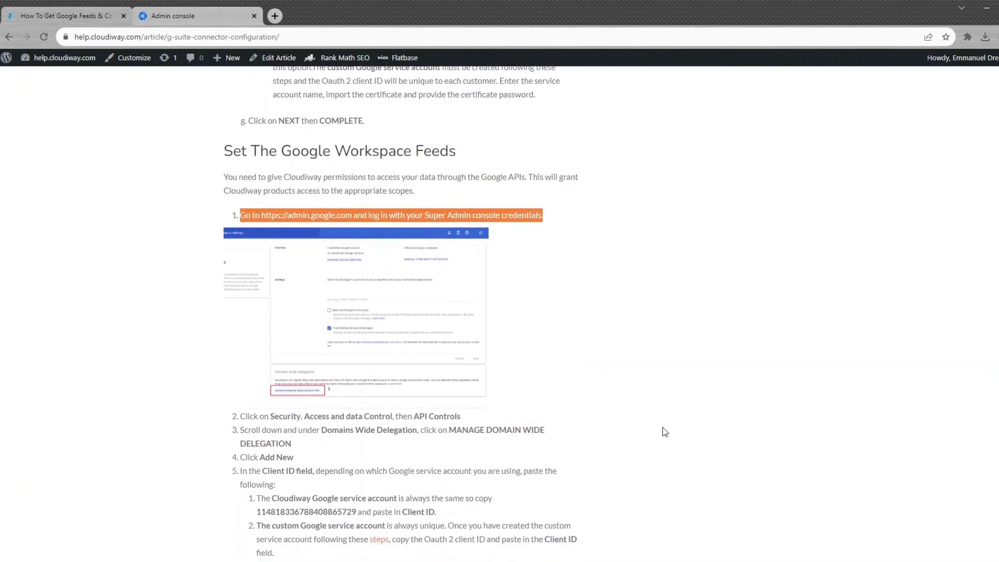
left_click_drag(255, 417, 546, 430)
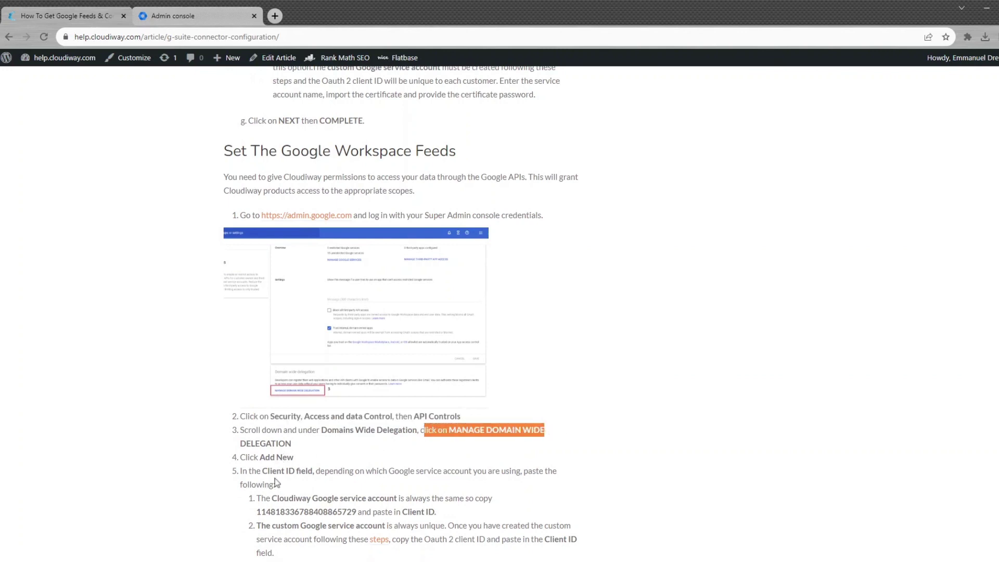
left_click_drag(265, 458, 295, 460)
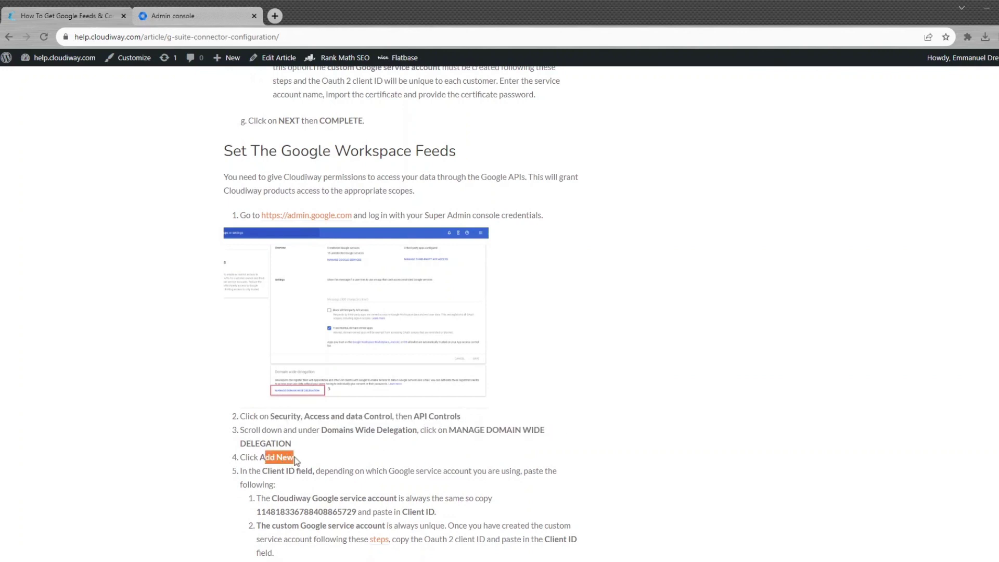
double_click(281, 511)
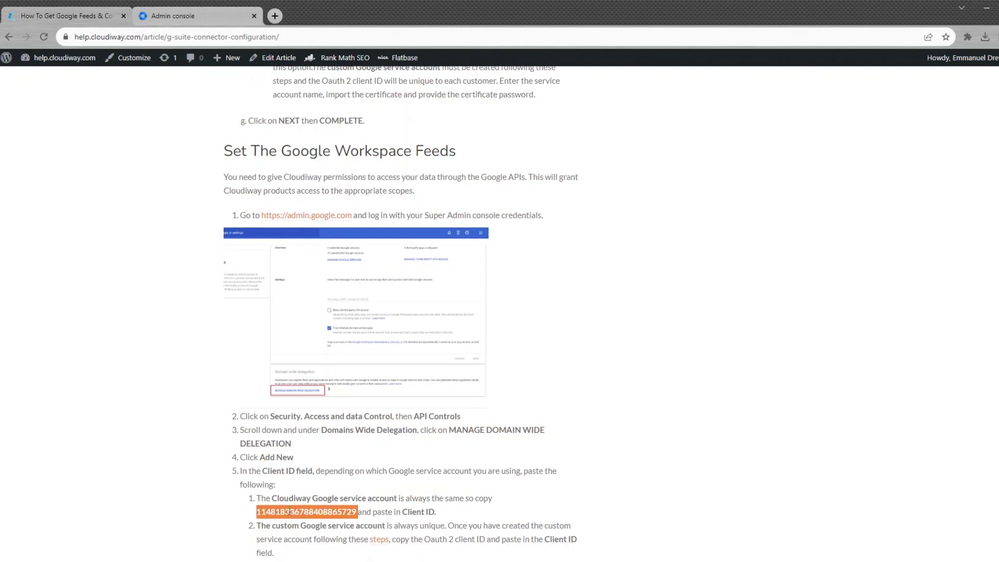
left_click(175, 19)
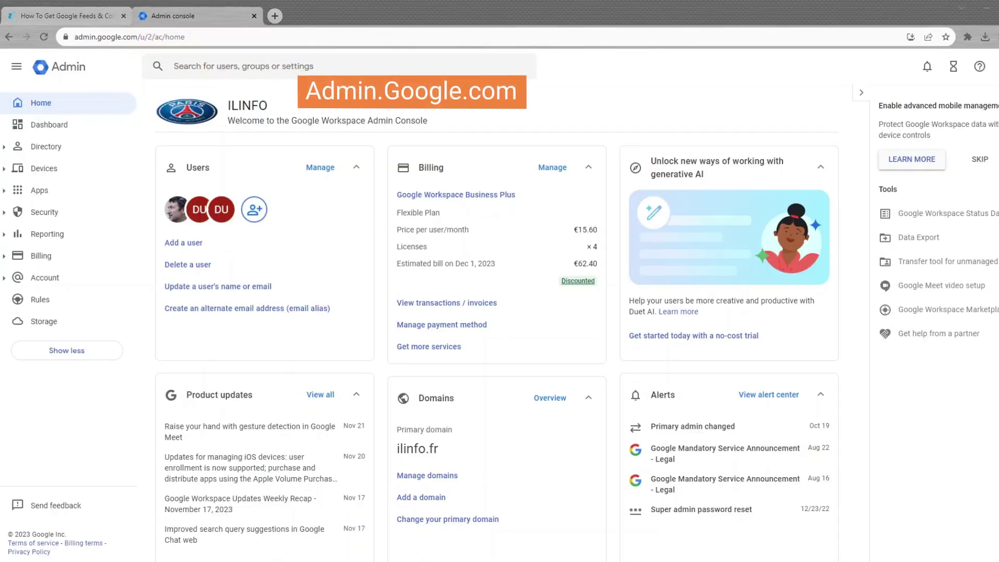
Step: Add a new domain-wide delegation client under Security > API controls with the pasted client ID
left_click(6, 213)
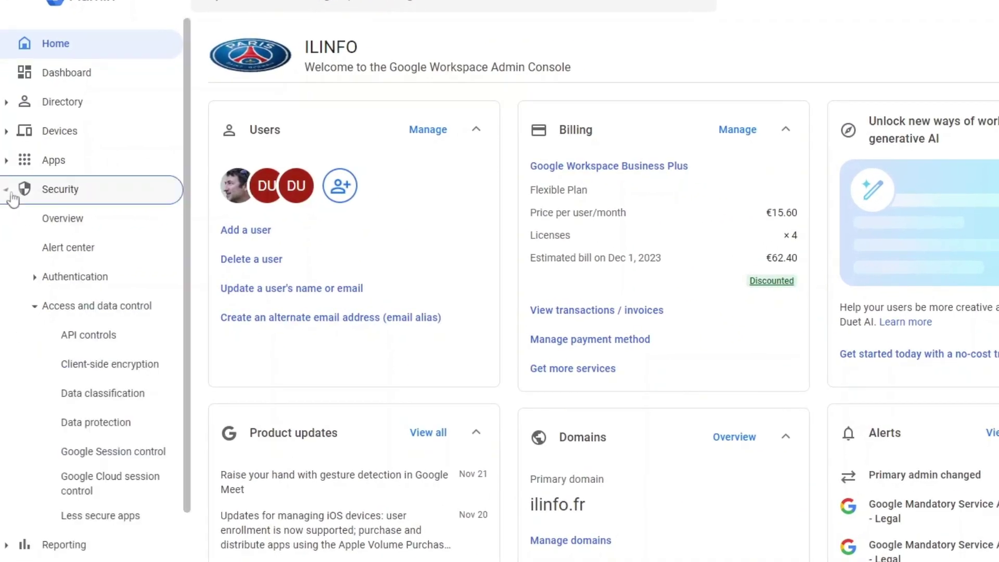
left_click(77, 338)
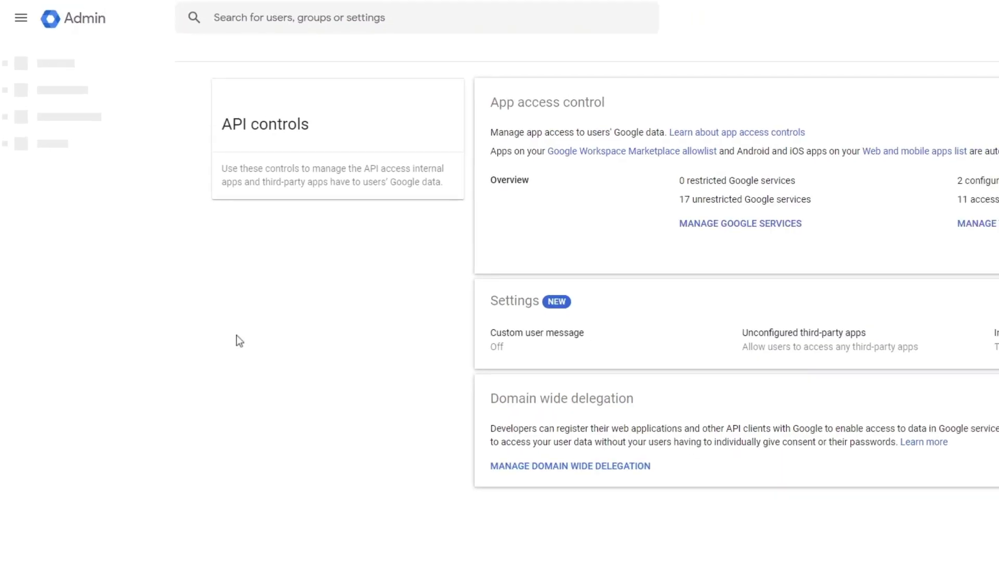
left_click(453, 433)
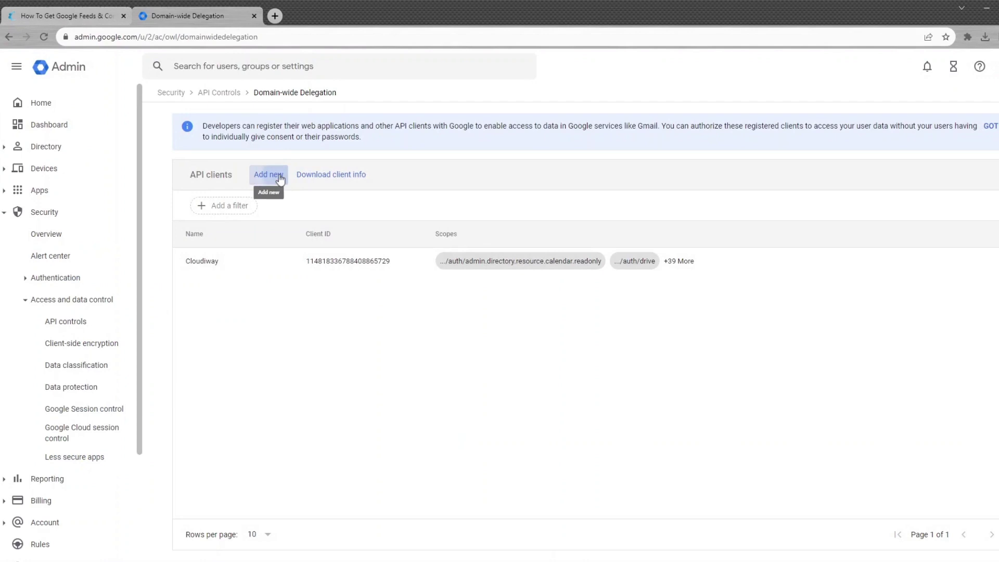
left_click(279, 176)
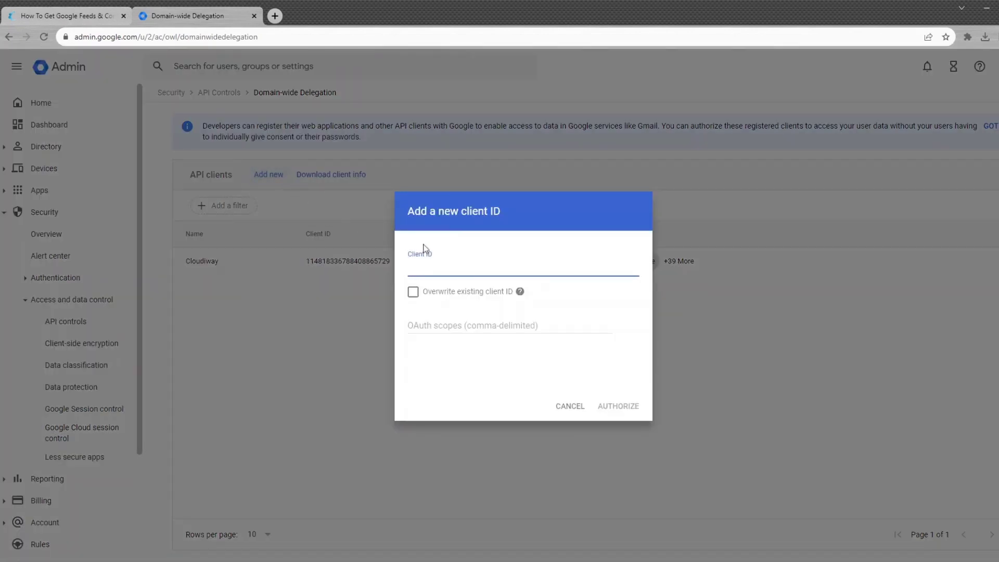
key("ctrl+v")
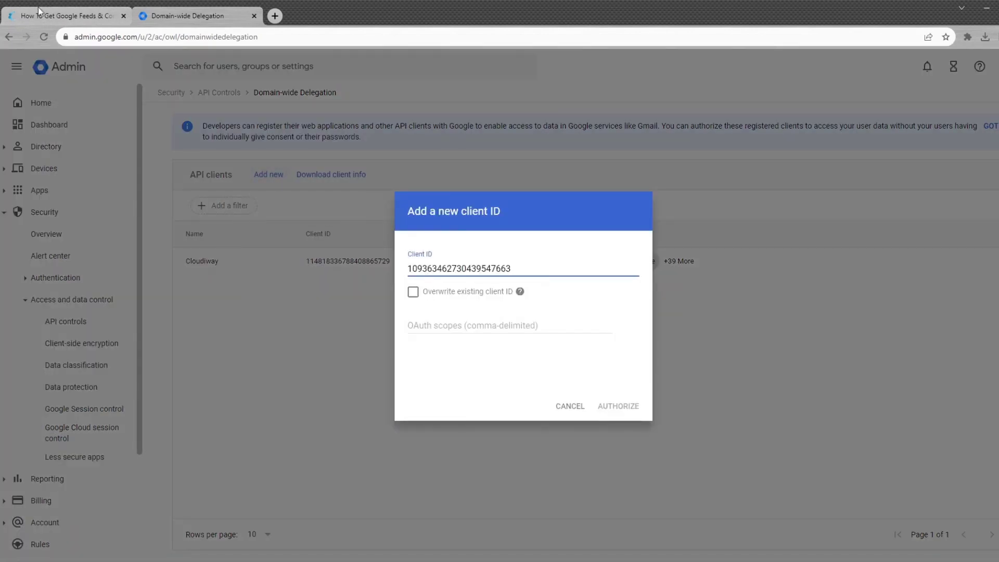
Step: Select the seven Migration TO Google Spaces scope URLs in the help article
left_click(39, 11)
scroll(134, 279, "down", 8)
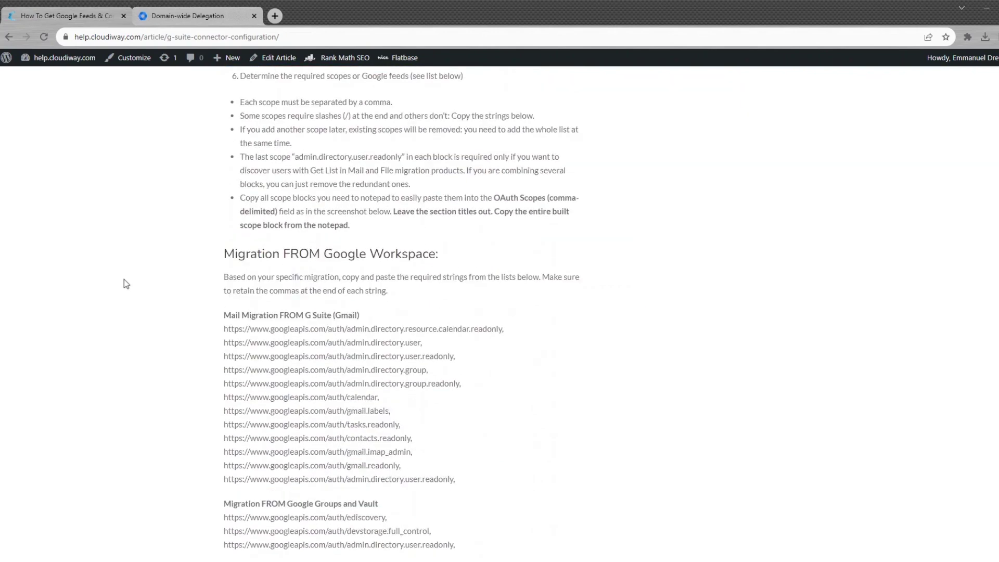
scroll(124, 283, "down", 8)
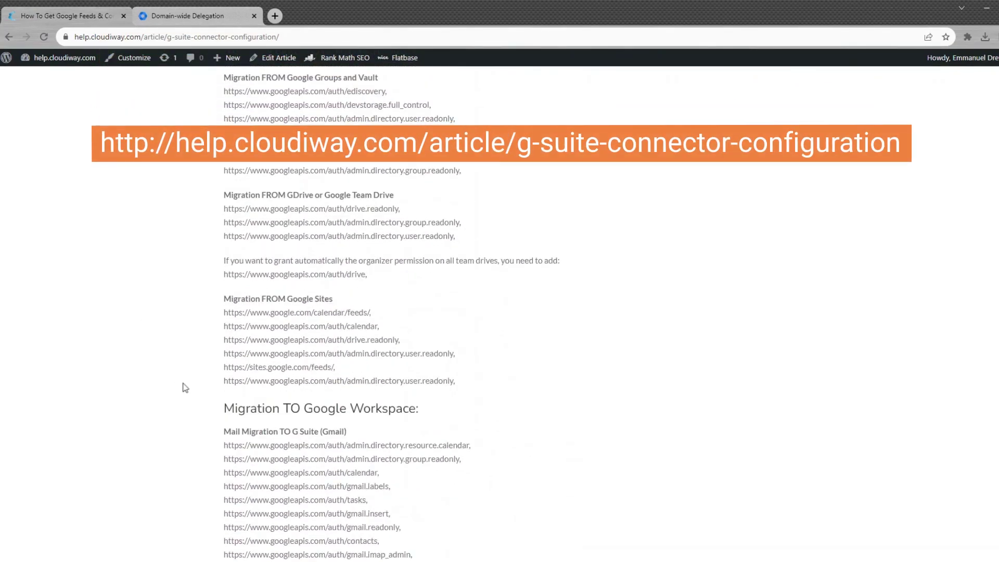
left_click_drag(241, 410, 417, 402)
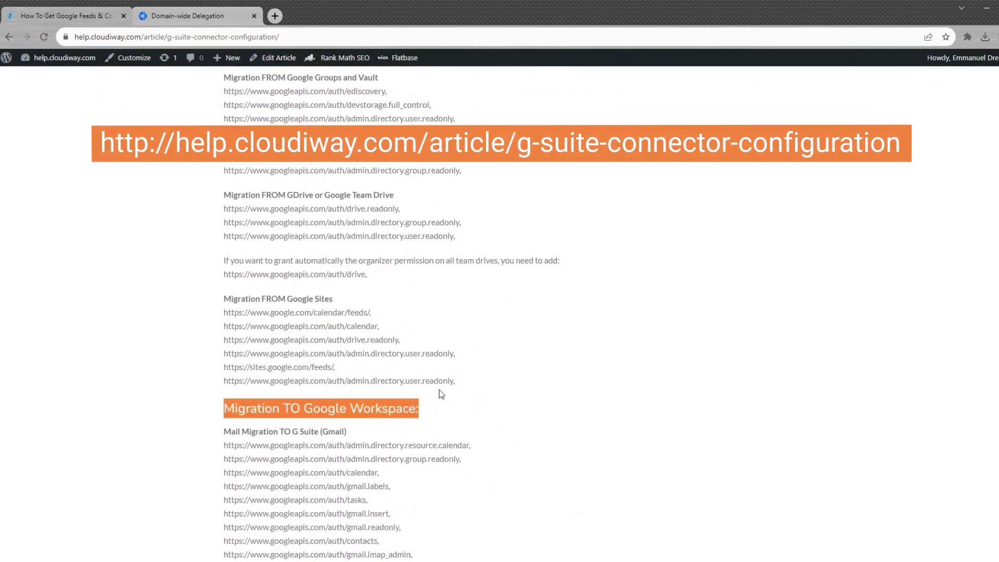
scroll(503, 385, "down", 5)
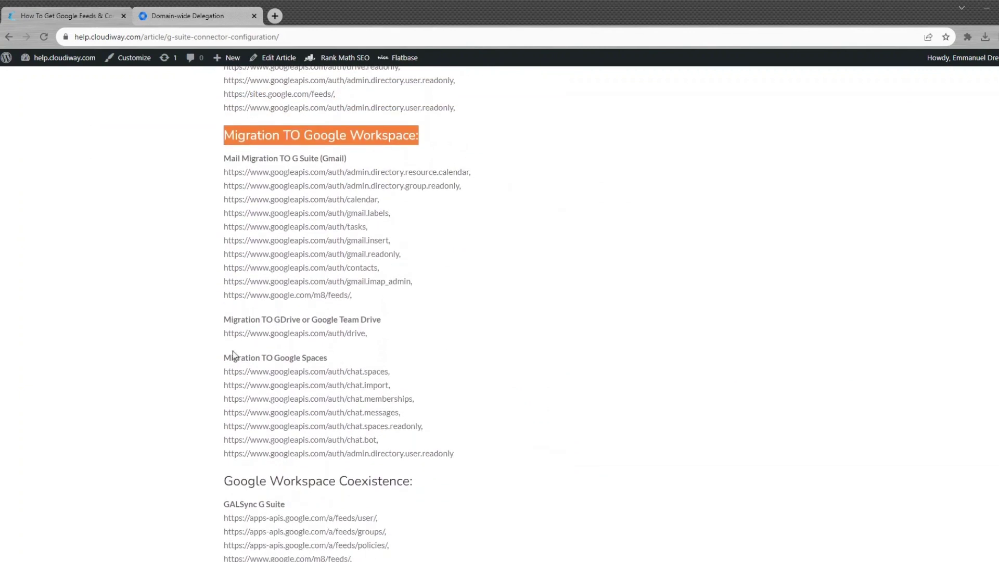
left_click_drag(224, 357, 344, 356)
scroll(450, 337, "down", 2)
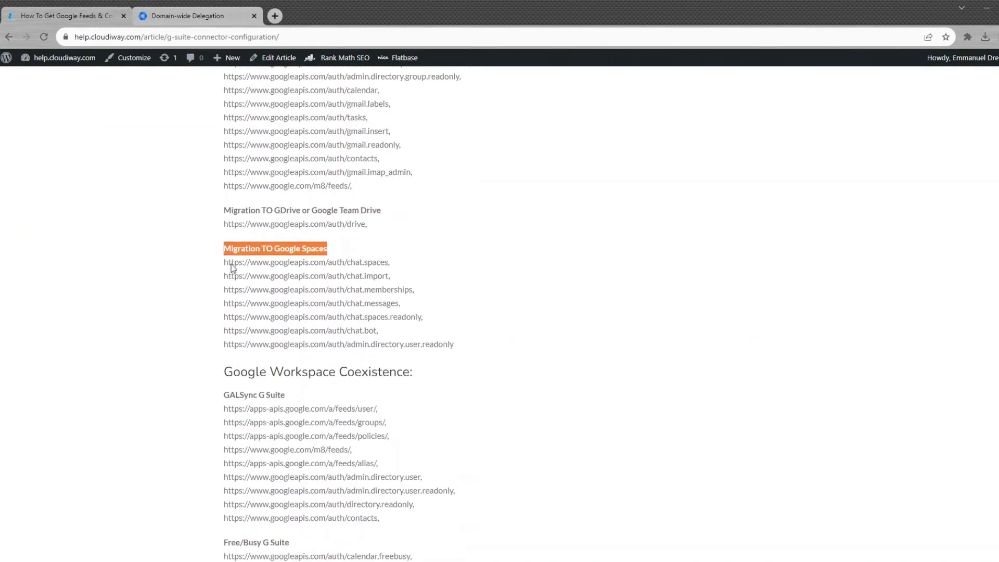
mouse_move(223, 262)
left_mouse_down()
mouse_move(444, 331)
mouse_move(455, 344)
left_mouse_up()
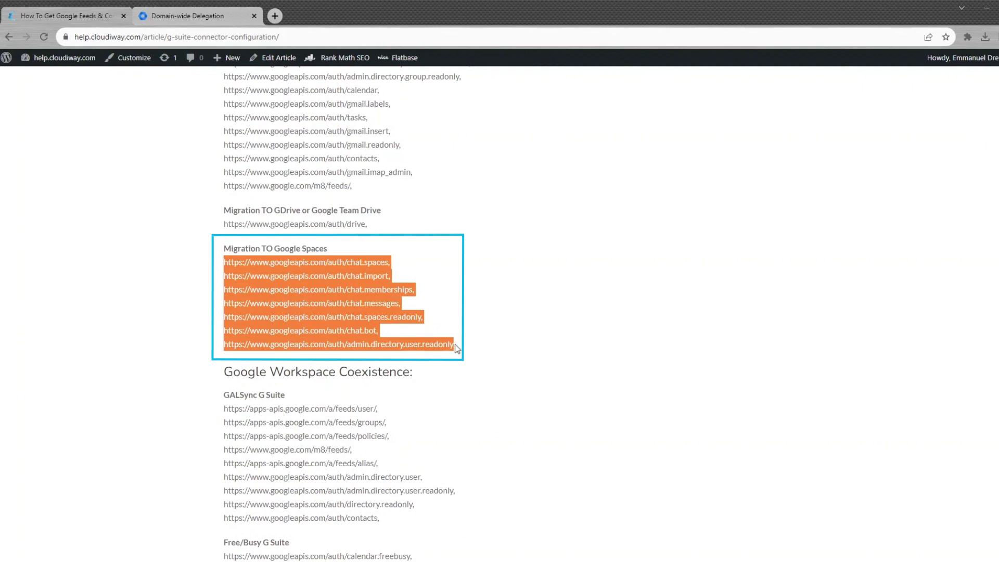
left_click(168, 12)
Step: Paste the seven Google Spaces scopes into the OAuth scopes field and authorize the client
left_click(435, 323)
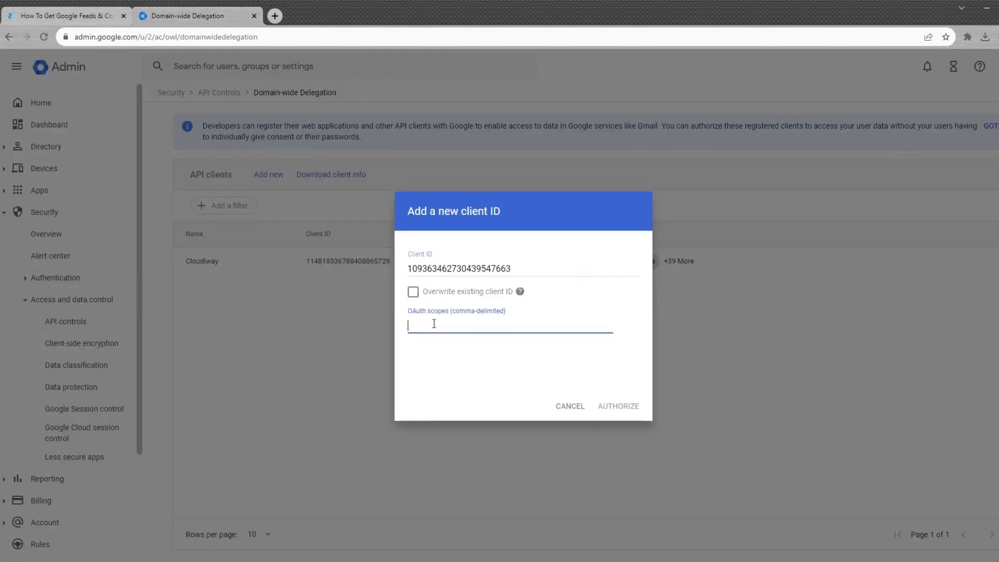
key("ctrl+v")
left_click(619, 406)
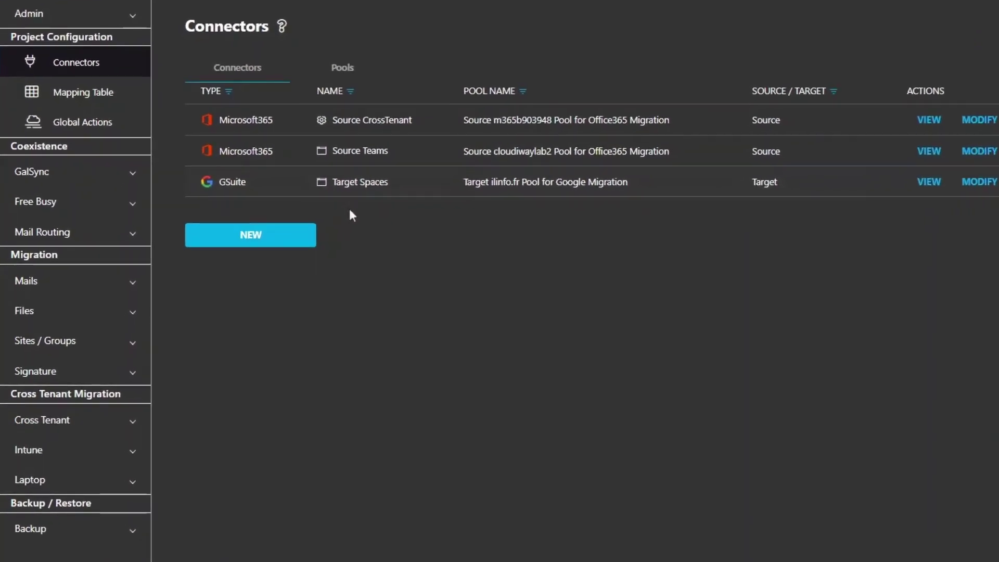
Step: Open the Group List and its Get Groups / Teams action, then dismiss the prompt
left_click(73, 345)
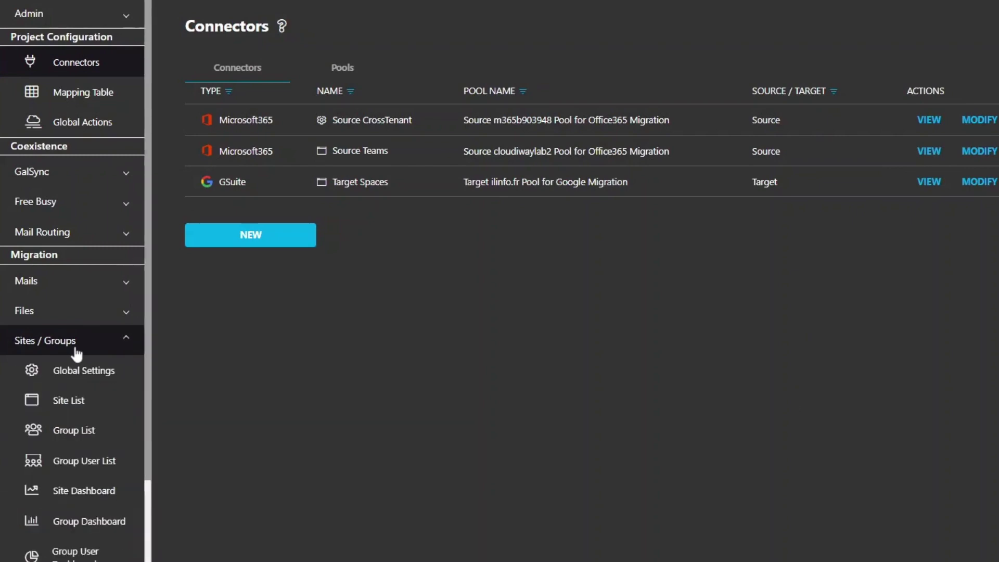
left_click(87, 434)
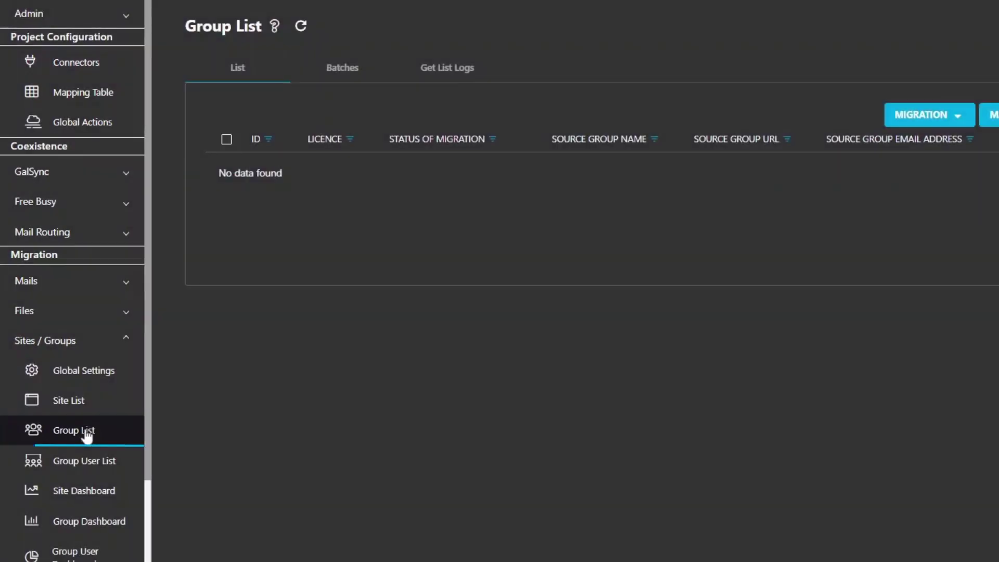
left_click(778, 121)
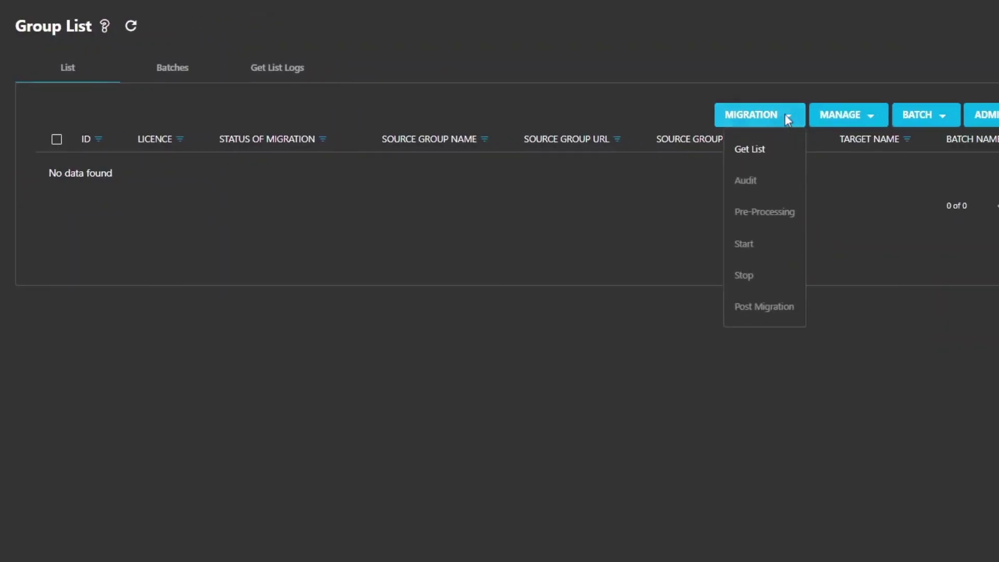
left_click(764, 147)
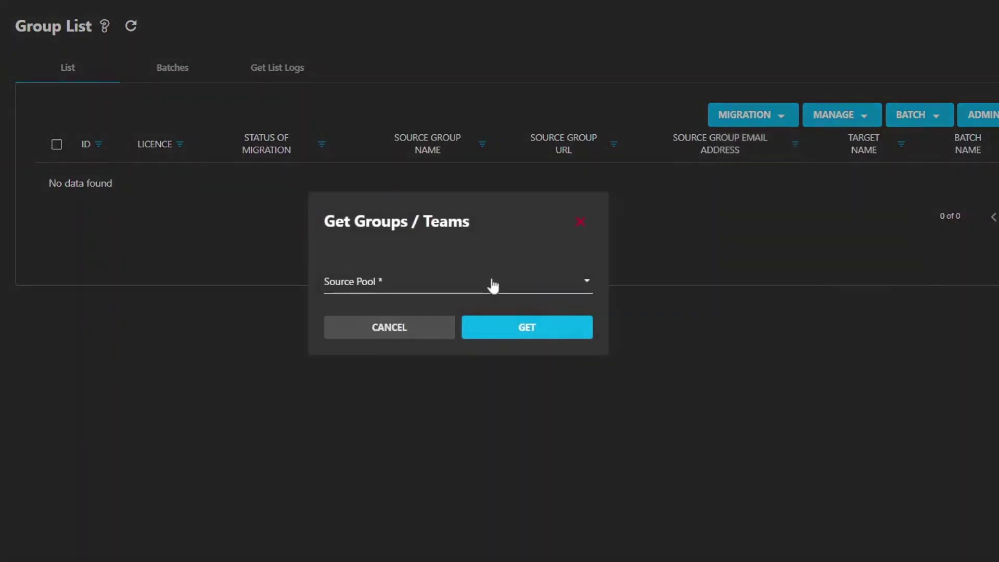
left_click(411, 327)
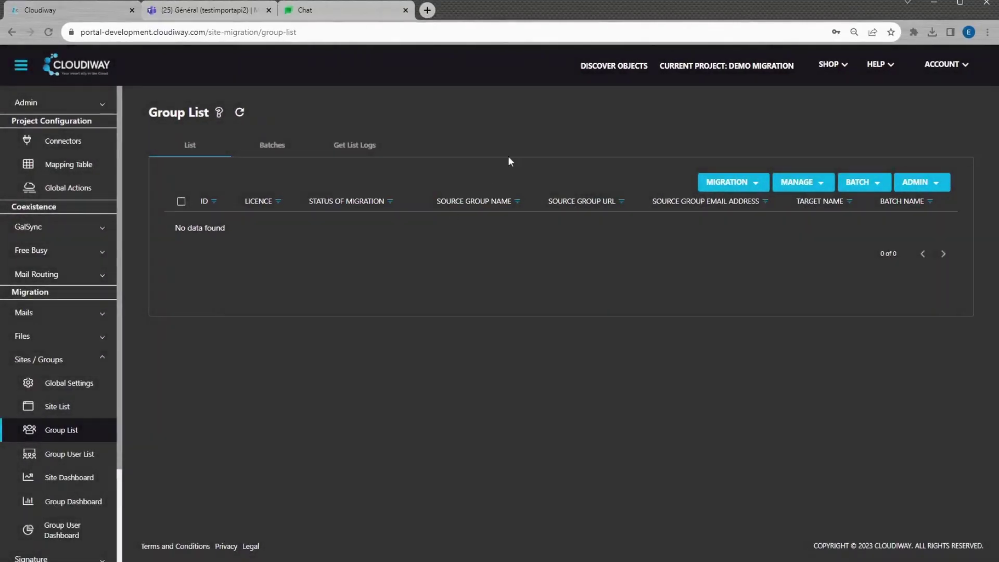
Step: Discover groups and Teams from the Office365 source pool and open testimportapi2's settings
left_click(609, 71)
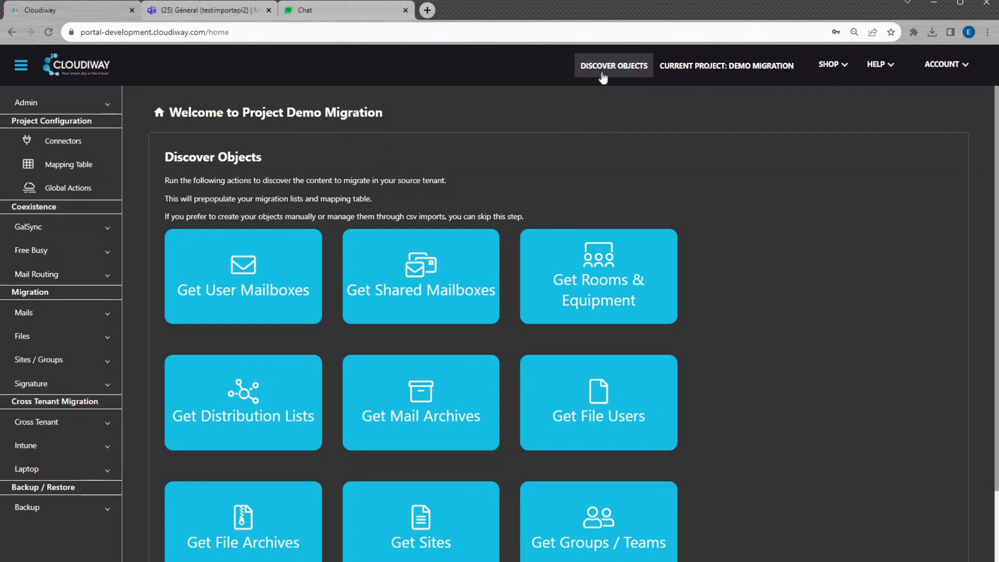
scroll(603, 288, "down", 3)
left_click(586, 426)
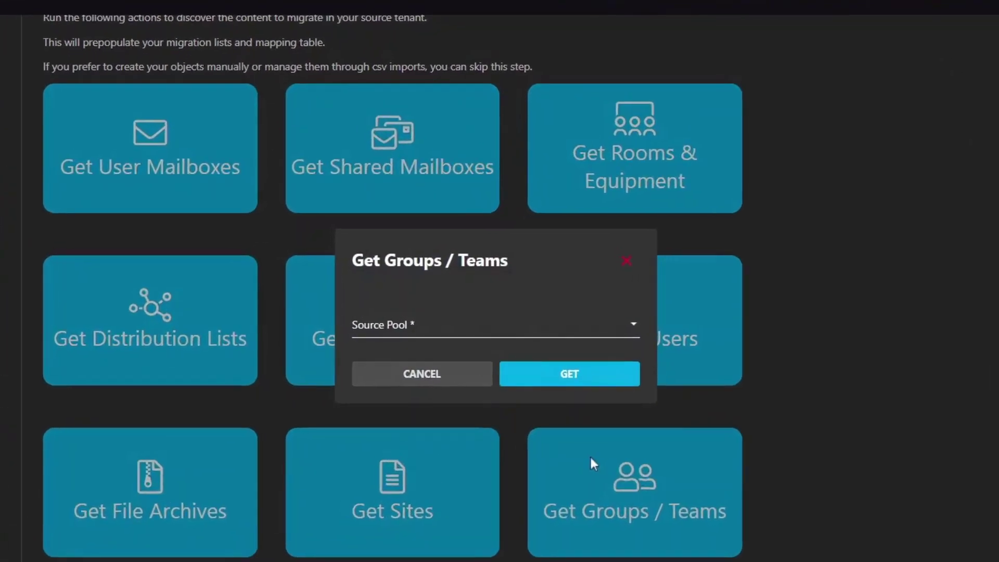
left_click(442, 319)
left_click(486, 334)
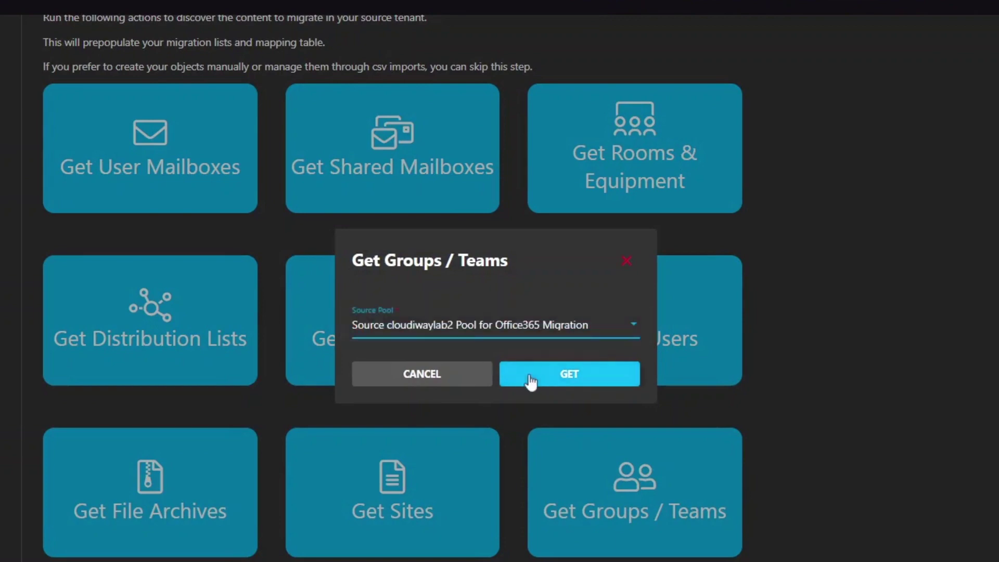
left_click(536, 374)
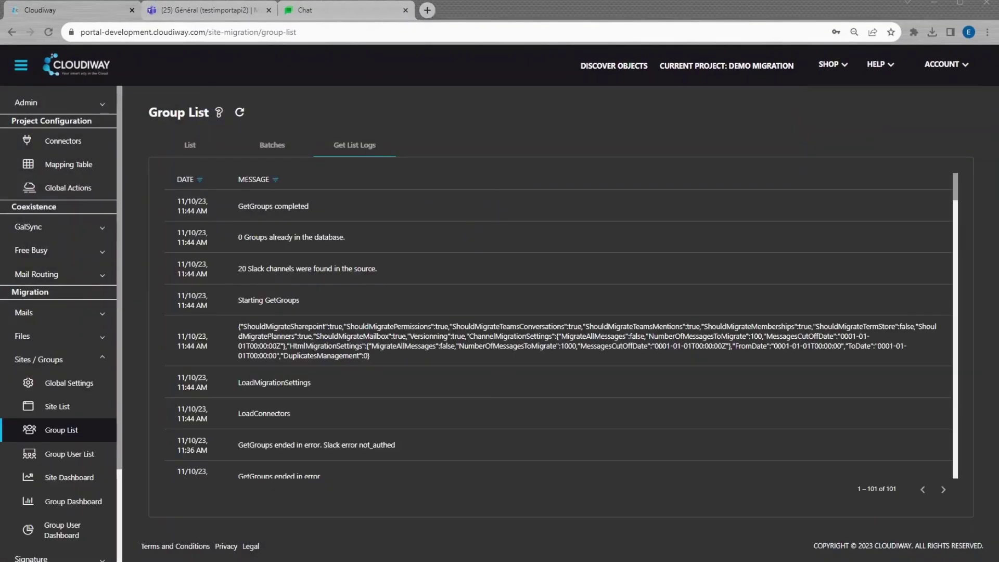
scroll(362, 318, "down", 3)
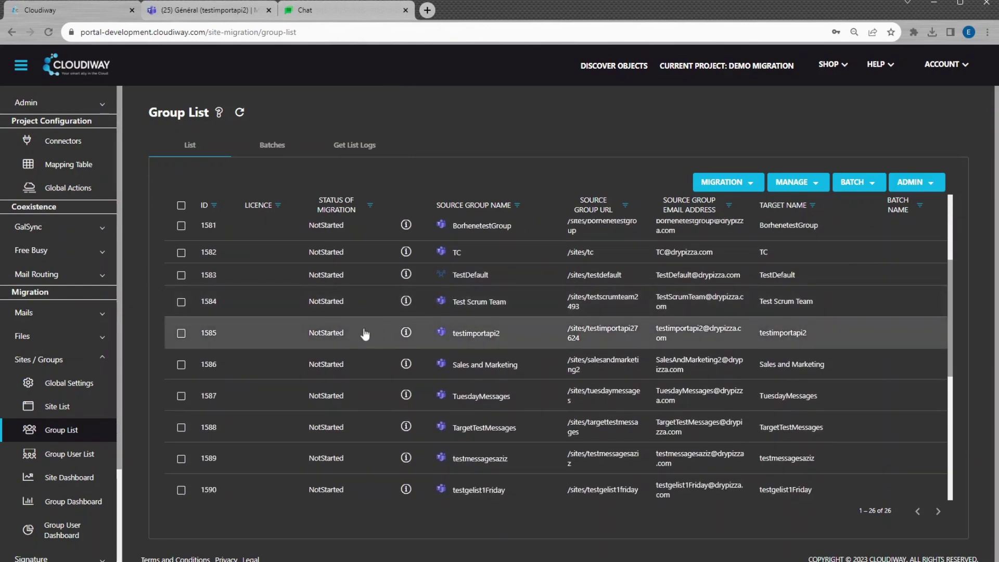
left_click(365, 333)
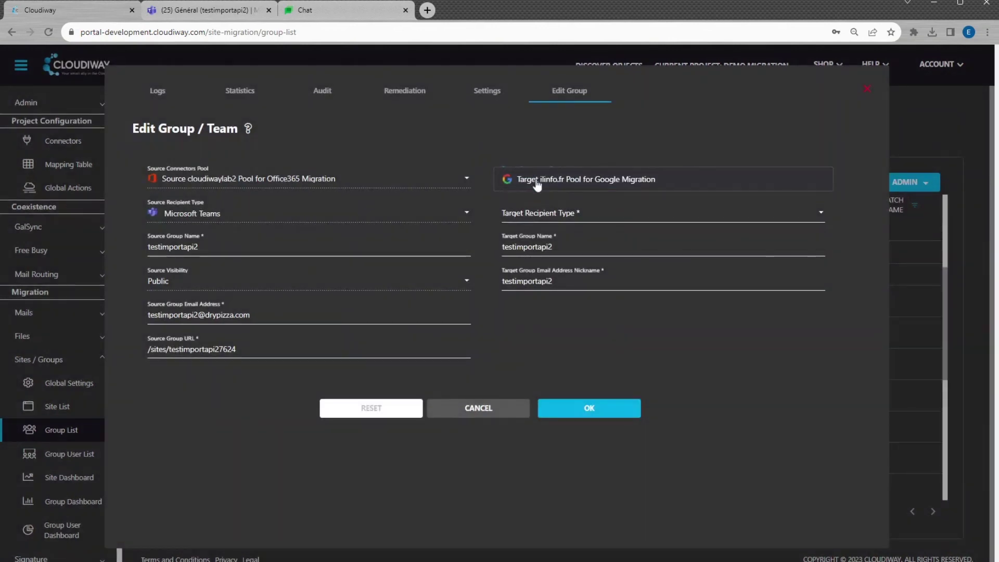
Step: Set Google Spaces as the target recipient type for testimportapi2 and save
left_click(531, 213)
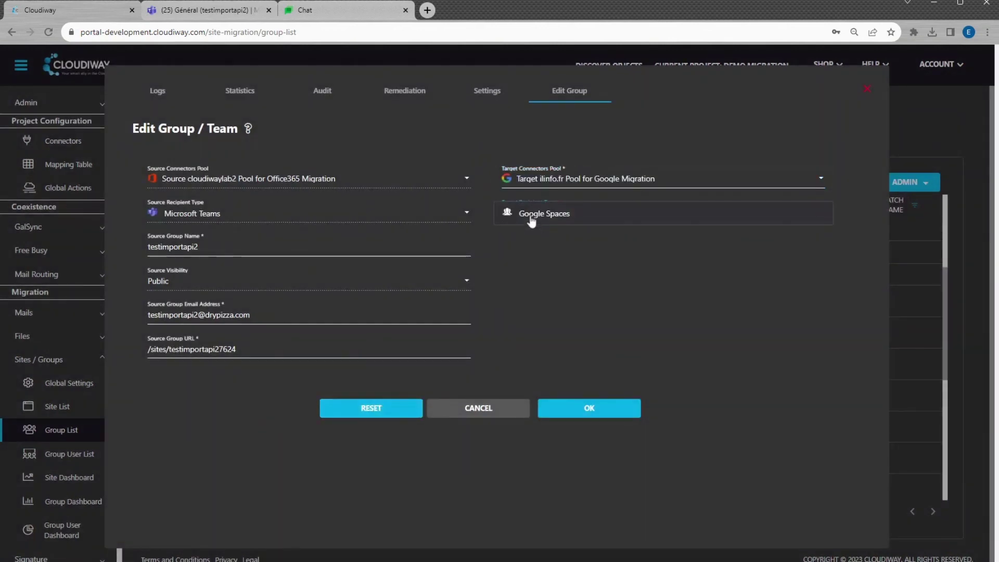
left_click(531, 214)
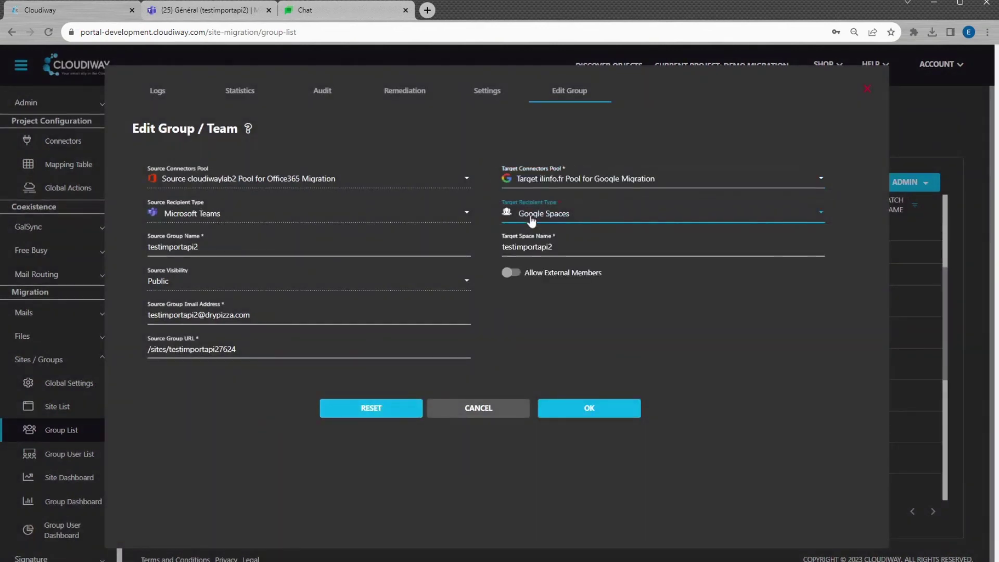
left_click(559, 411)
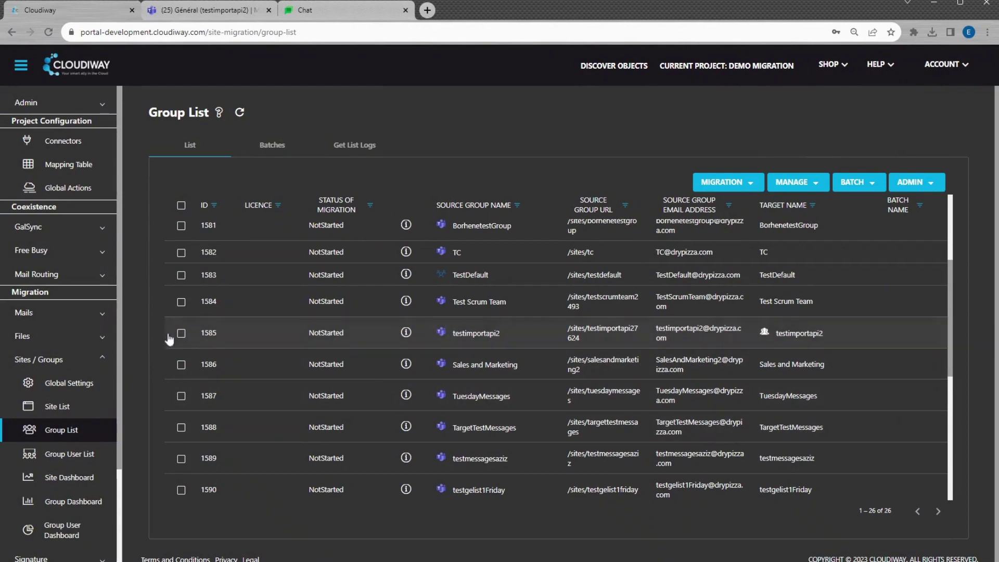
Step: Run pre-processing on testimportapi2, then start and confirm its migration to GroupMigration Scheduled
left_click(756, 183)
left_click(732, 257)
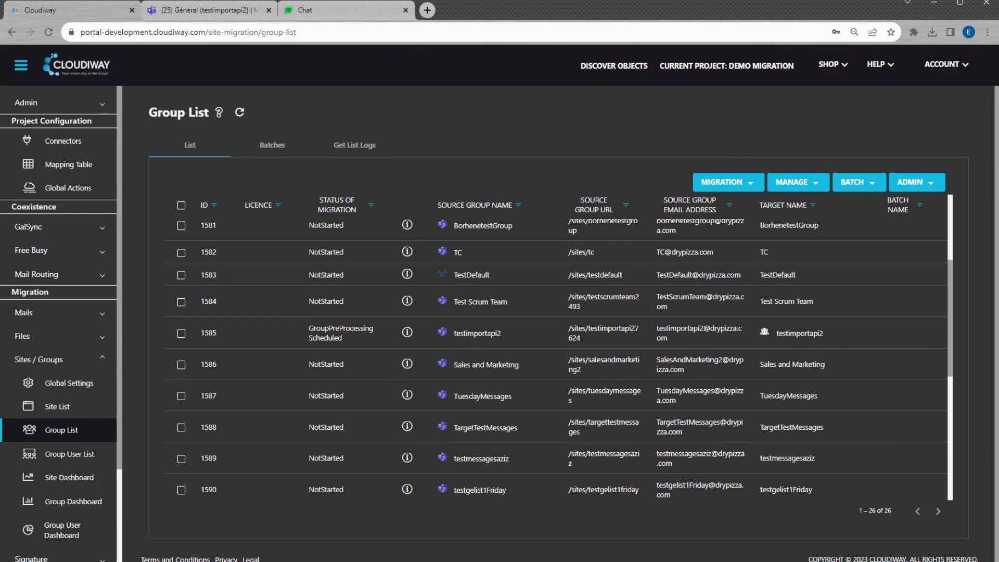
scroll(338, 271, "down", 2)
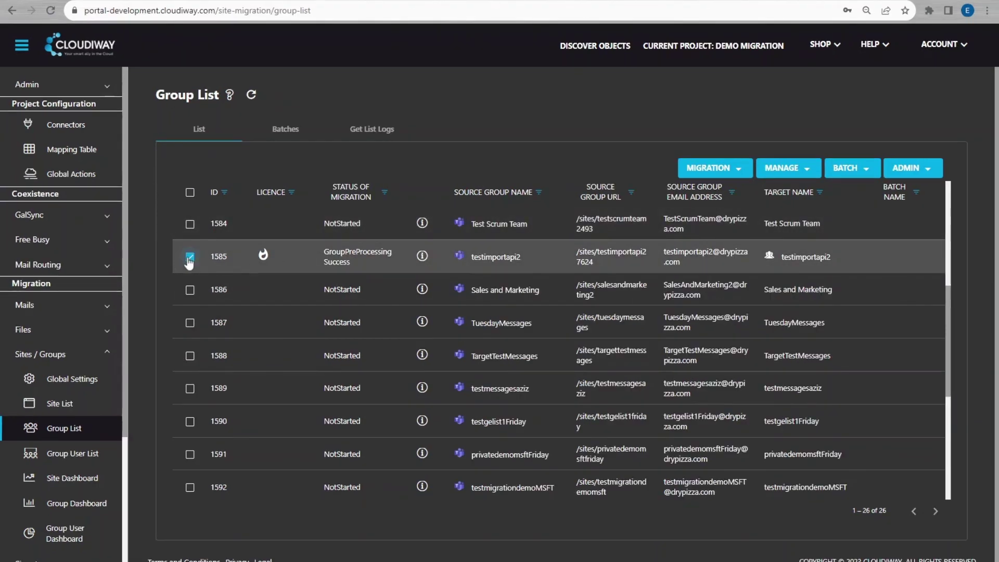
left_click(723, 167)
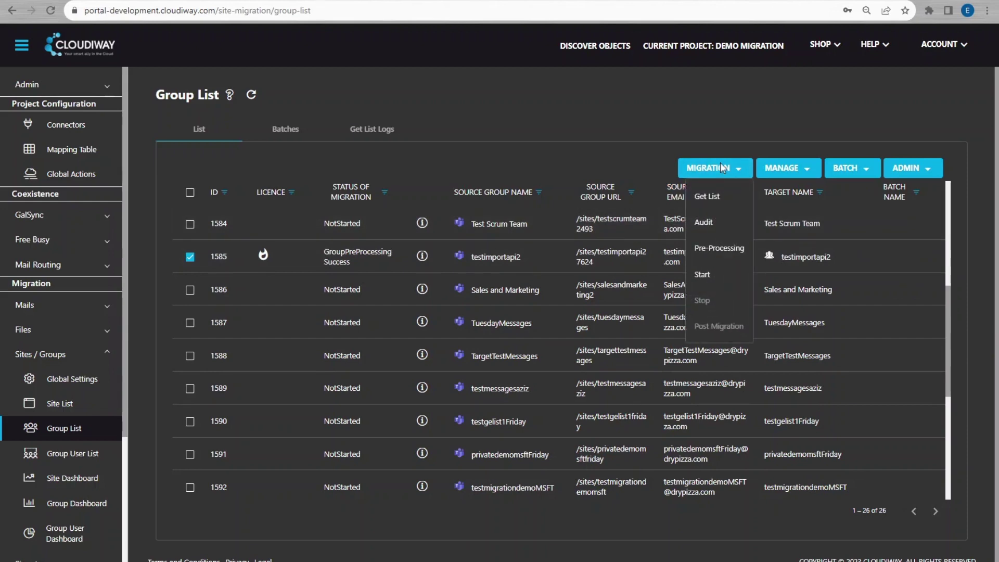
left_click(702, 274)
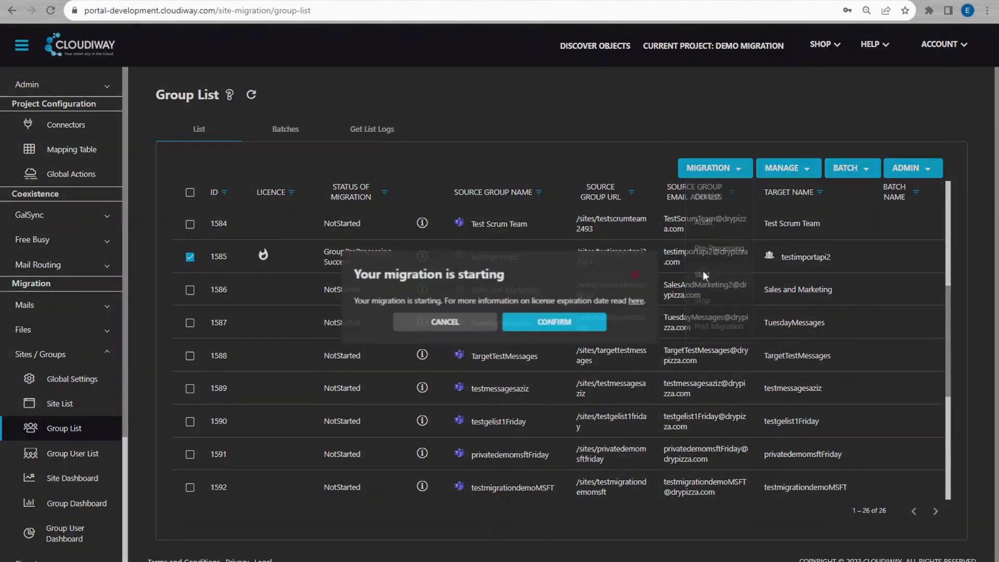
left_click(556, 323)
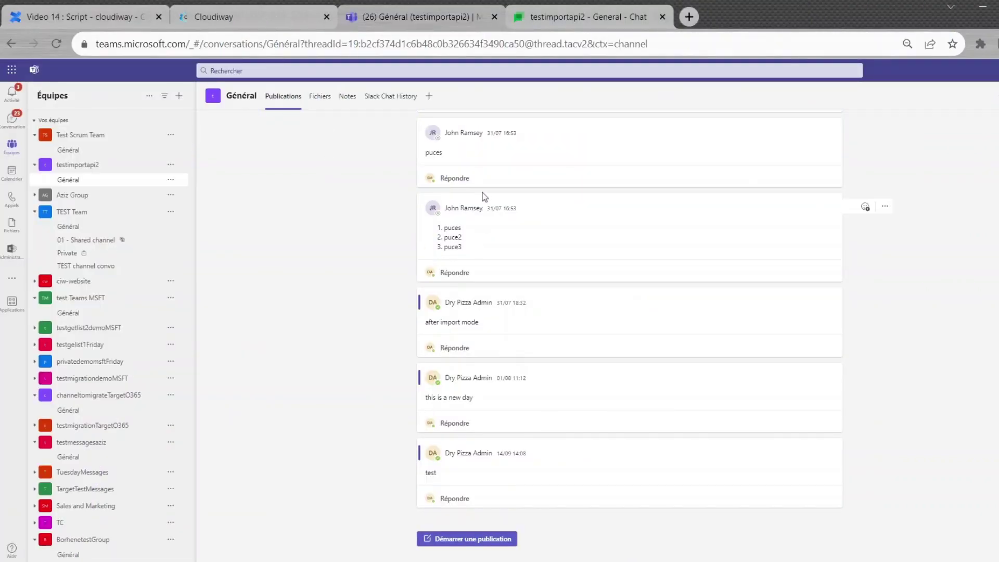
scroll(497, 204, "up", 3)
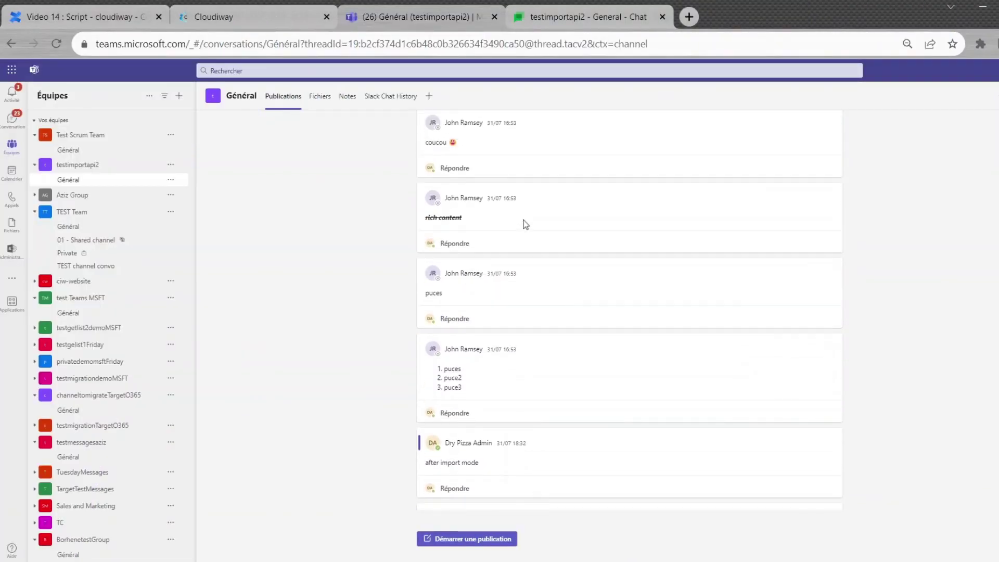
left_click_drag(443, 368, 462, 388)
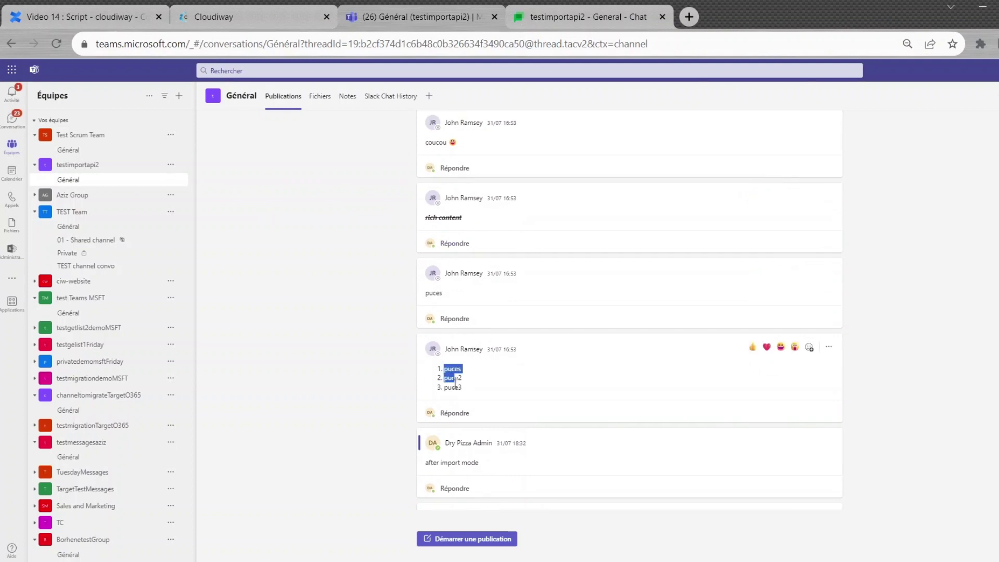
scroll(504, 301, "up", 7)
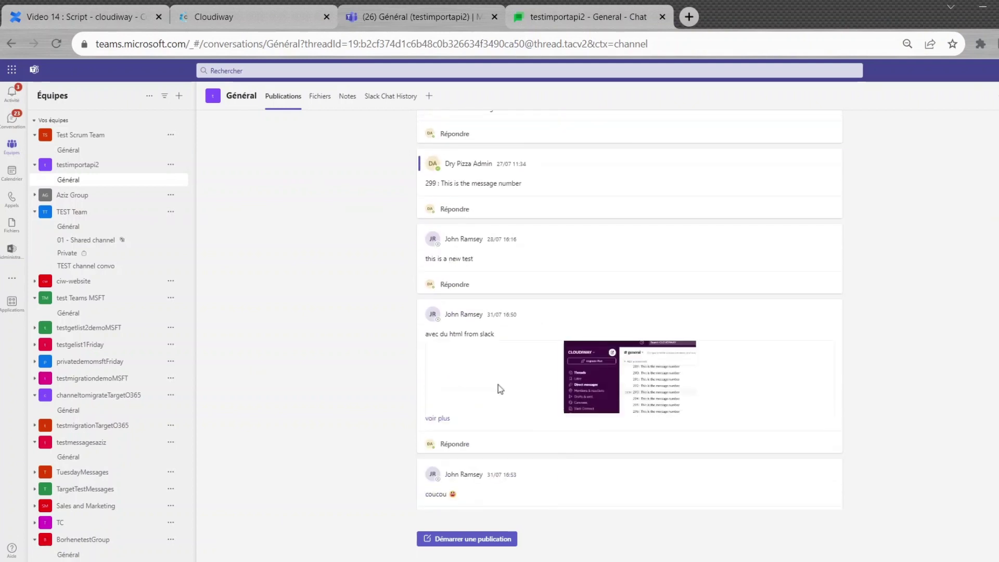
Step: Review the migrated posts in the testimportapi2 - General Google Chat space, down to the HTML archive
left_click(572, 19)
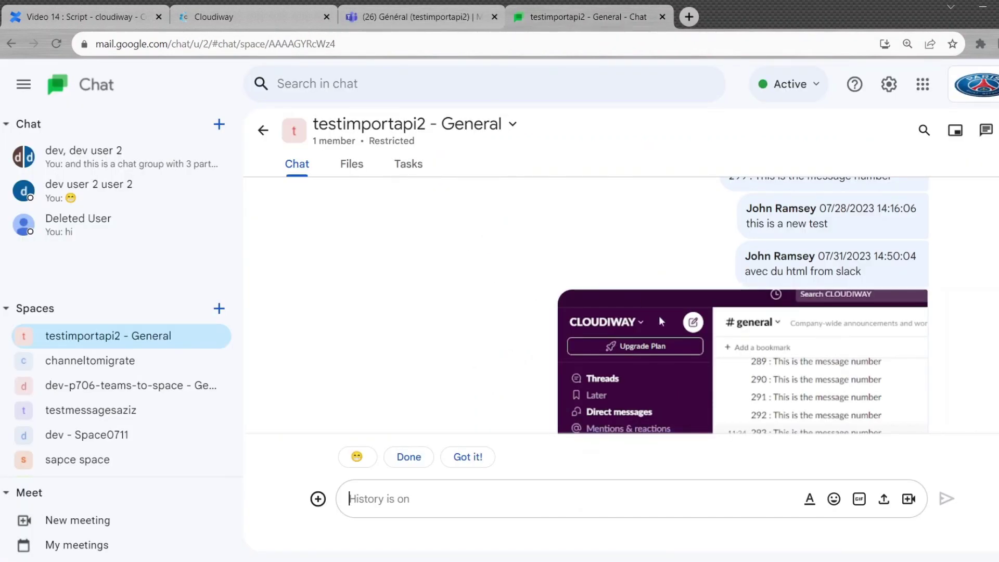
scroll(653, 333, "down", 8)
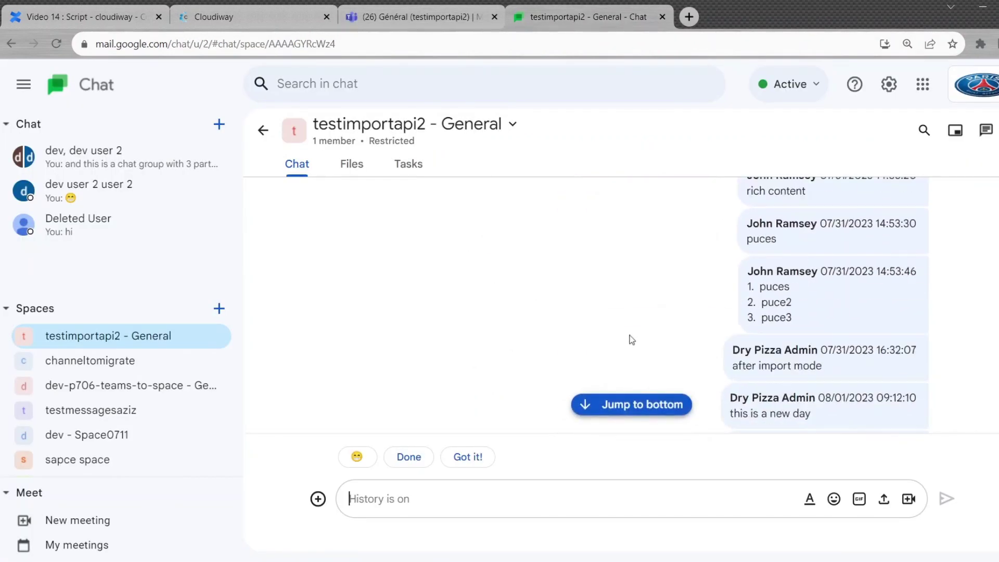
scroll(651, 338, "down", 5)
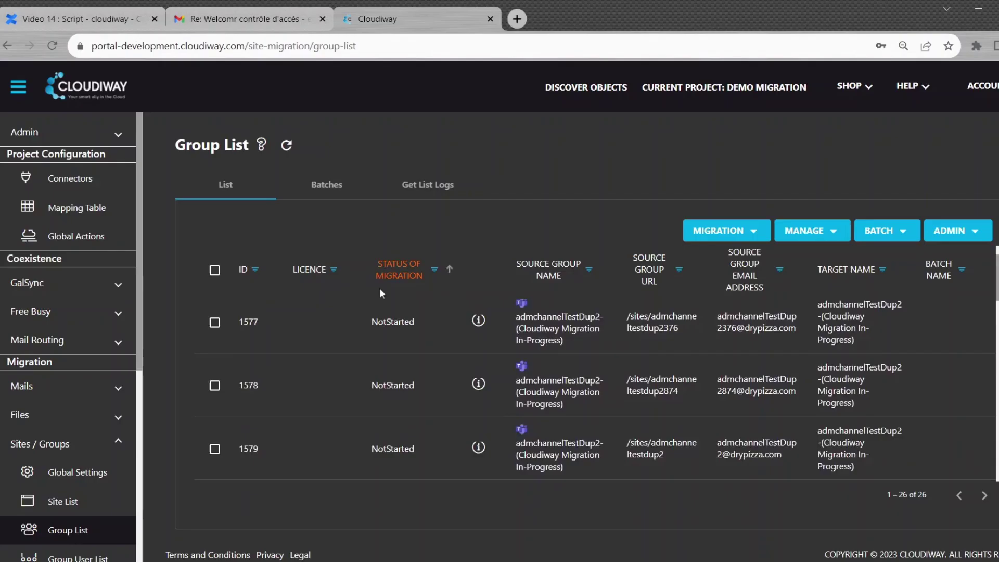
Step: View testimportapi2's statistics: 315 of 315 messages and 2 of 2 files, no errors
scroll(352, 402, "down", 5)
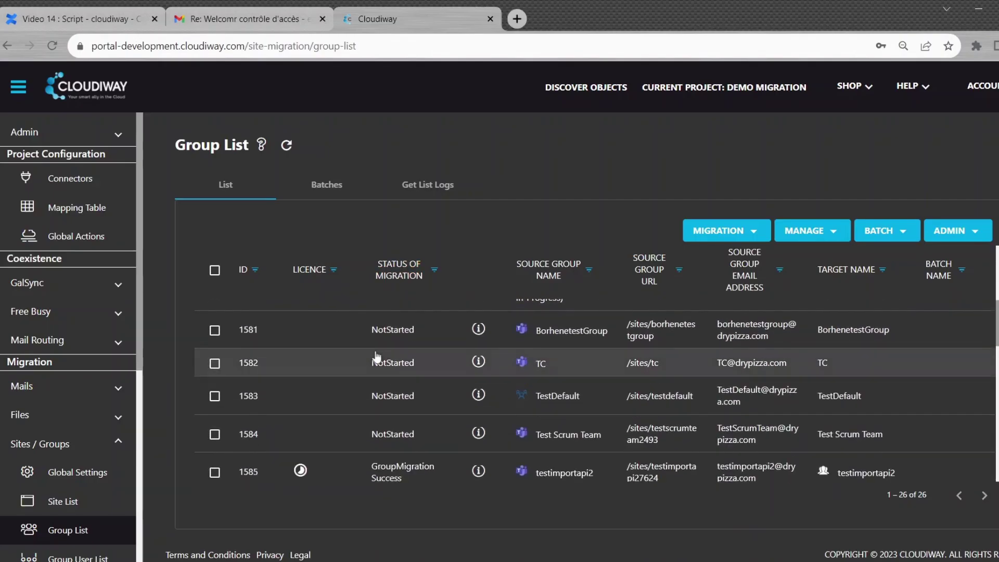
left_click(353, 406)
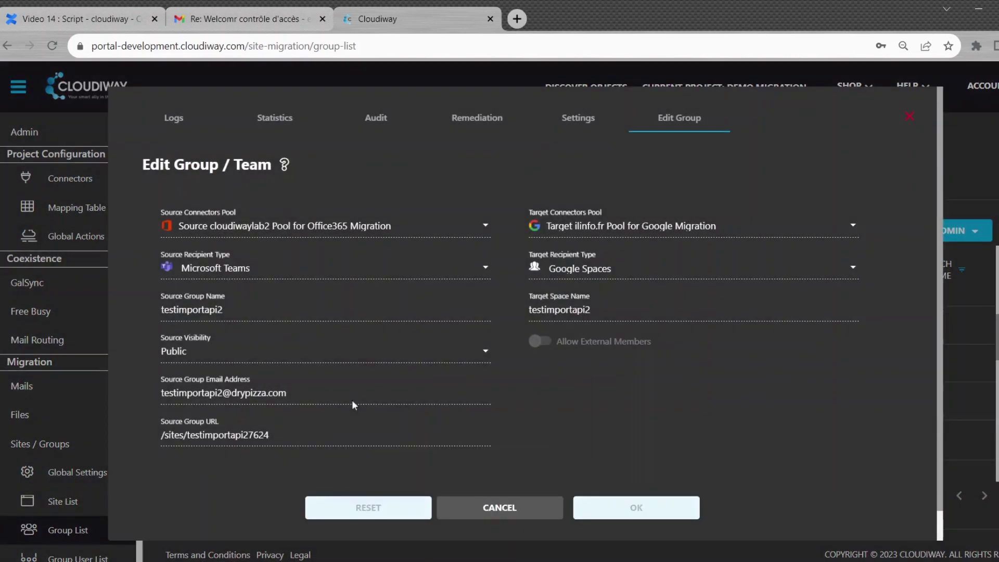
left_click(268, 121)
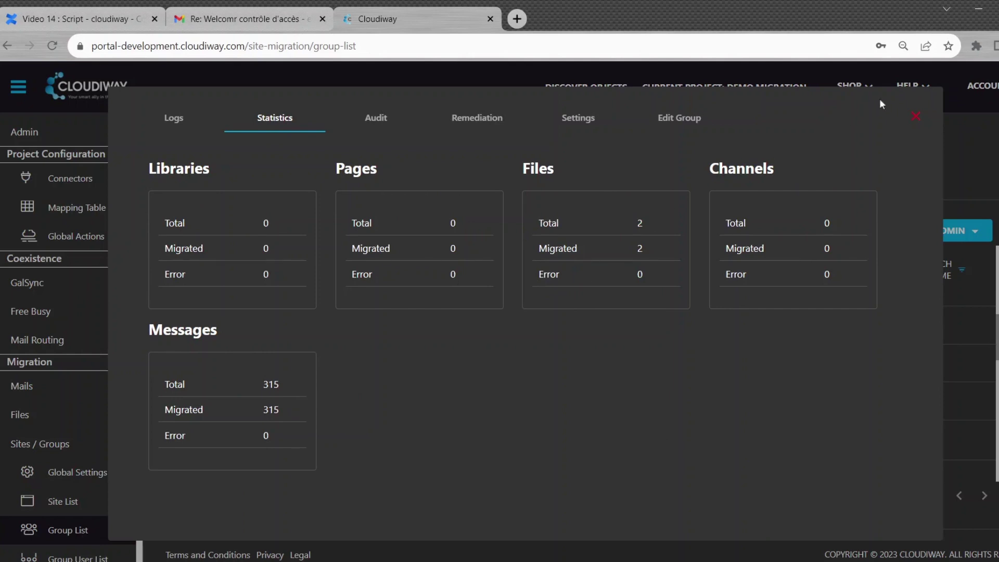
Step: Show Group Dashboard details with testimportapi2 as Group Migration Success, 315 of 315 messages
left_click(89, 407)
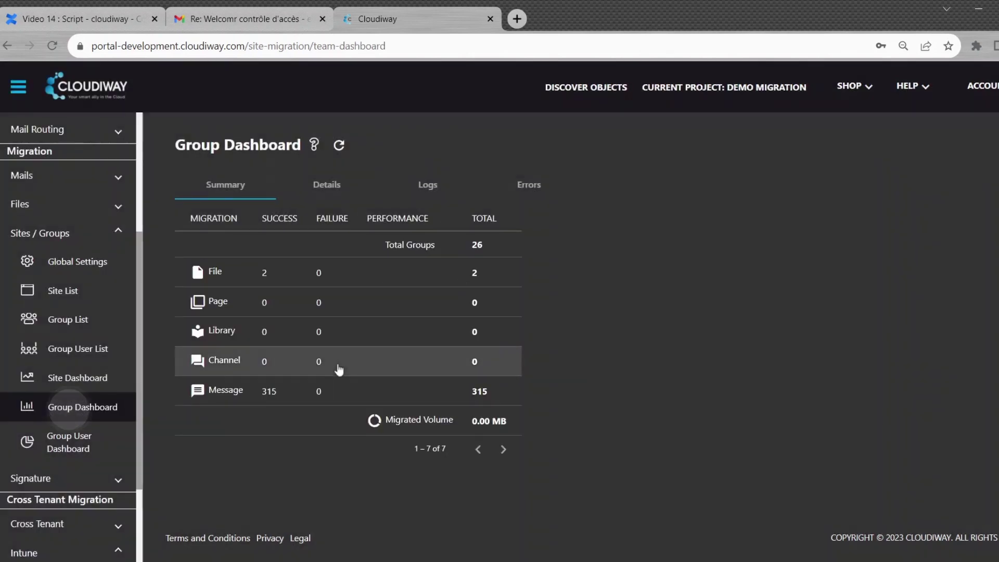
left_click(326, 188)
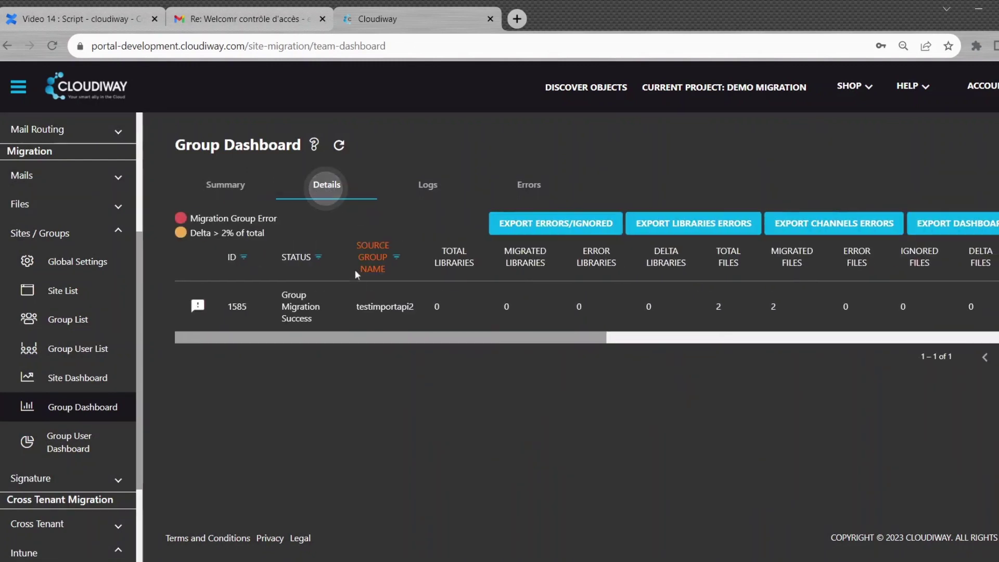
left_click_drag(367, 336, 678, 339)
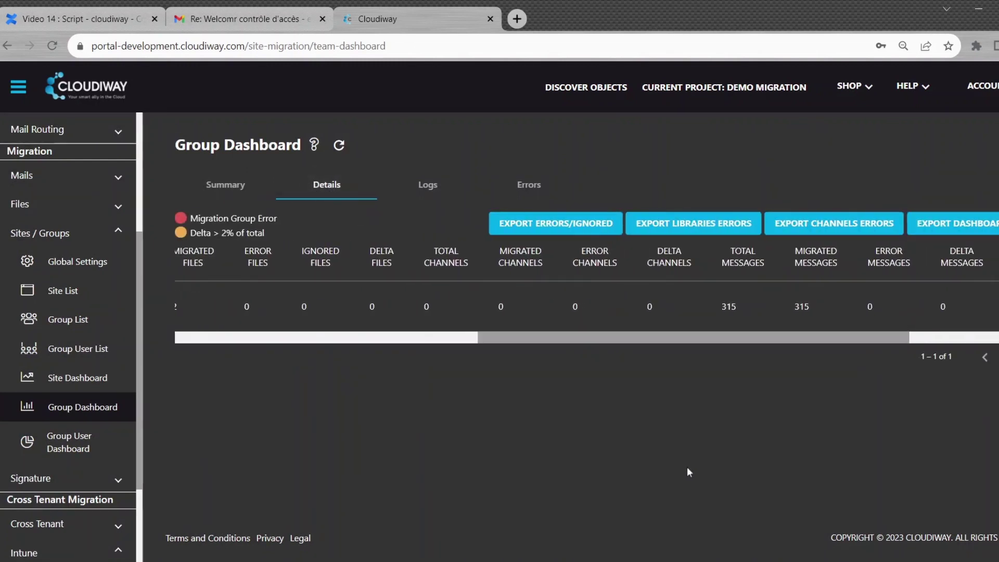